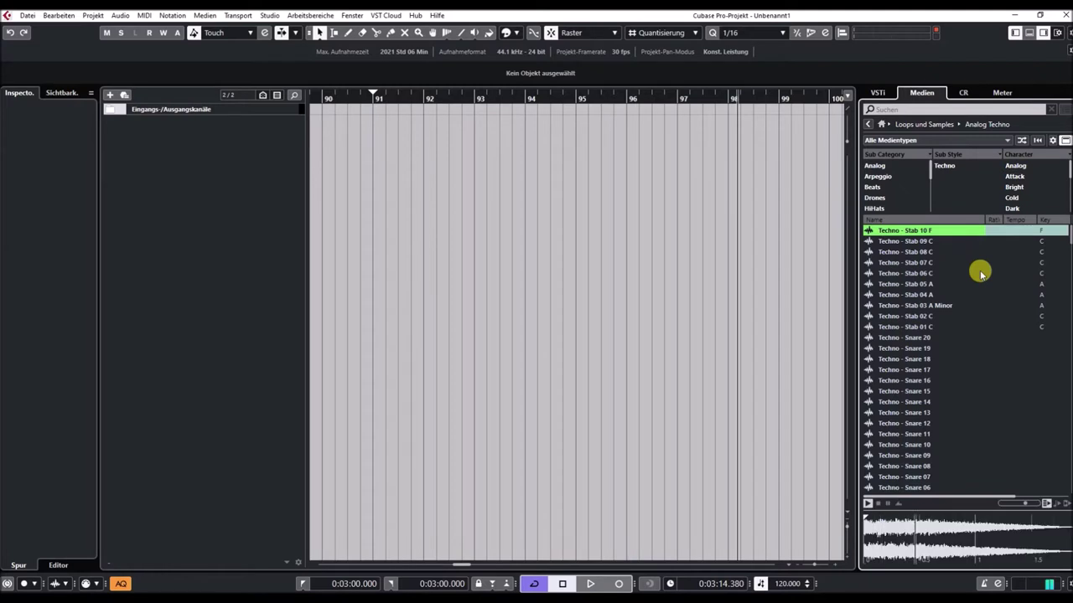
Audition the Analog Techno stab samples Stab 08 C, Stab 06 C, Stab 04 A and Stab 01 C
{"action": "left_click", "coordinate": [892, 258]}
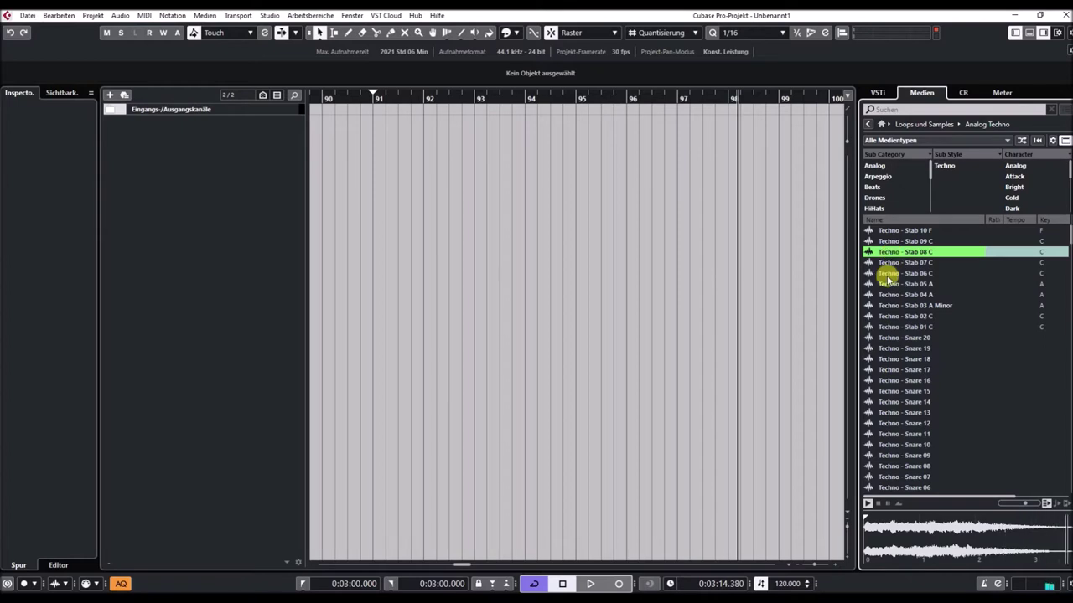
{"action": "left_click", "coordinate": [889, 275]}
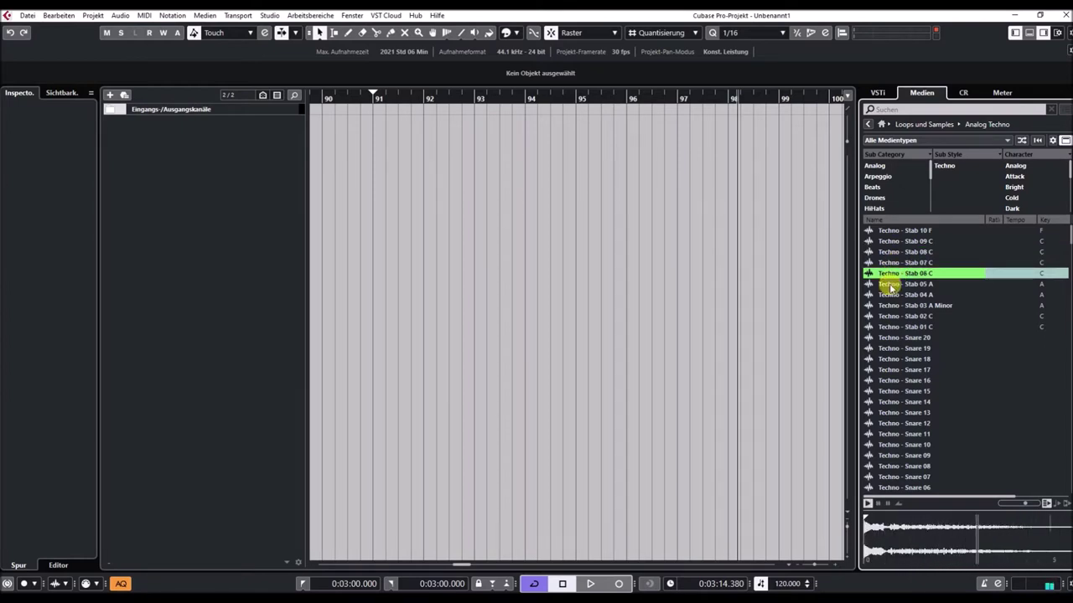
{"action": "left_click", "coordinate": [891, 296]}
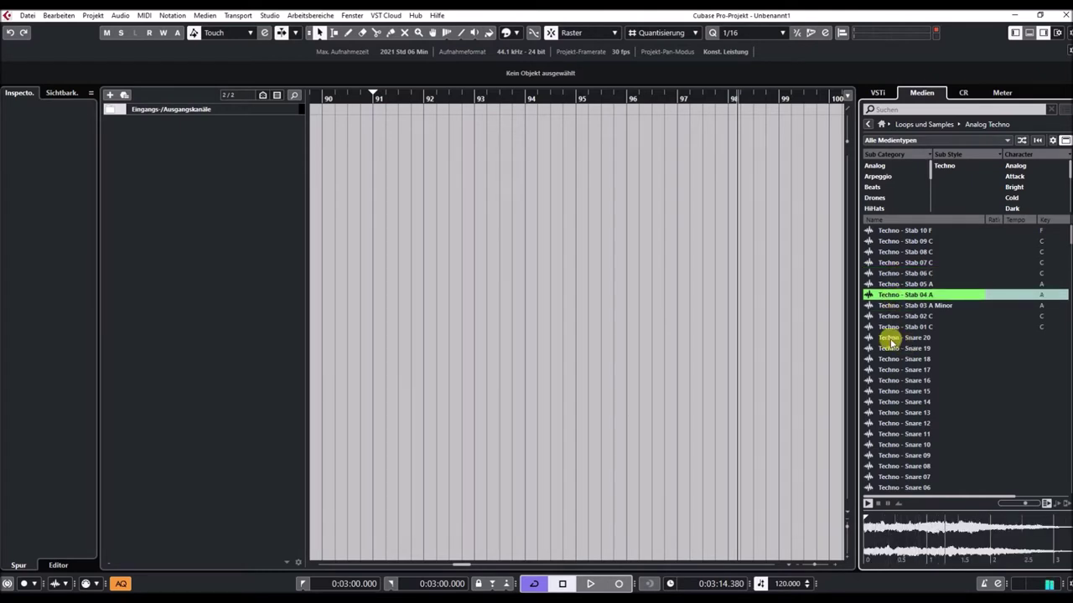
{"action": "left_click", "coordinate": [890, 327]}
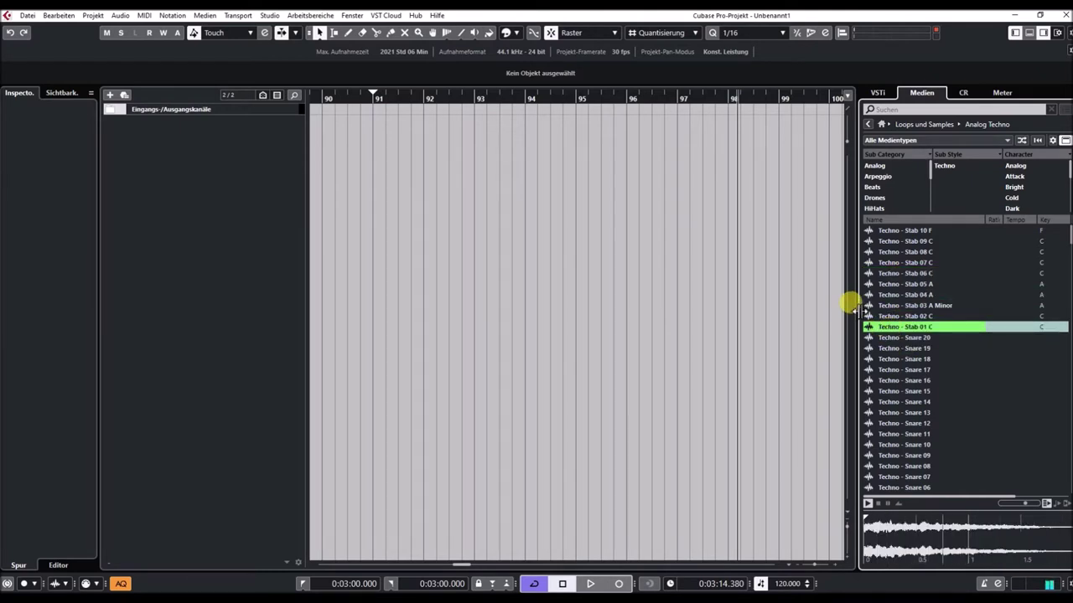
Audition the Techno snare samples 19, 17, 15, 13, 11, 08 and 05 in the Analog Techno library
{"action": "left_click", "coordinate": [899, 349]}
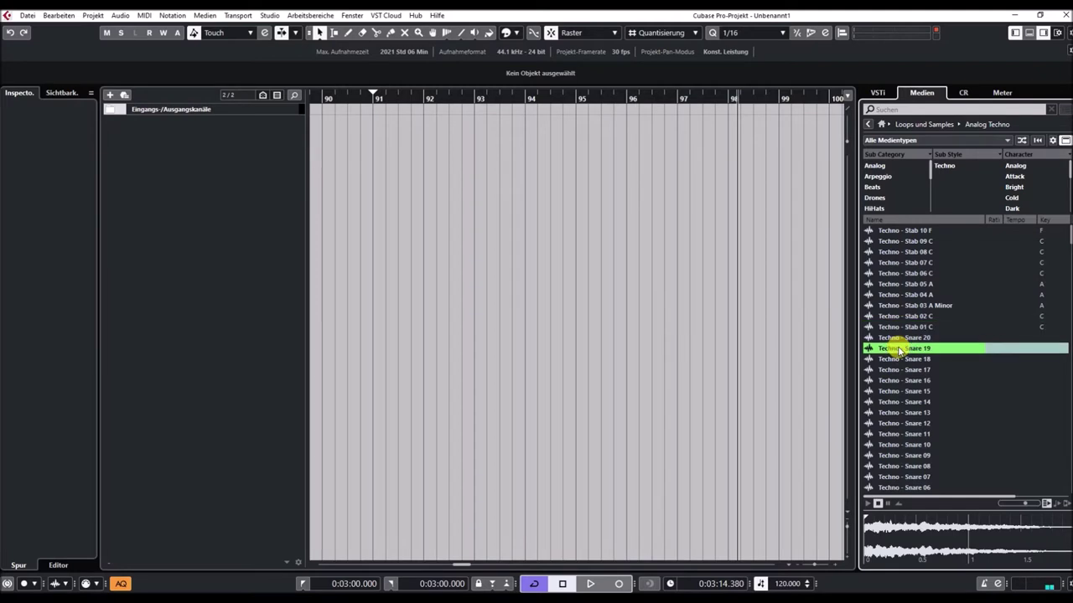
{"action": "left_click", "coordinate": [901, 369]}
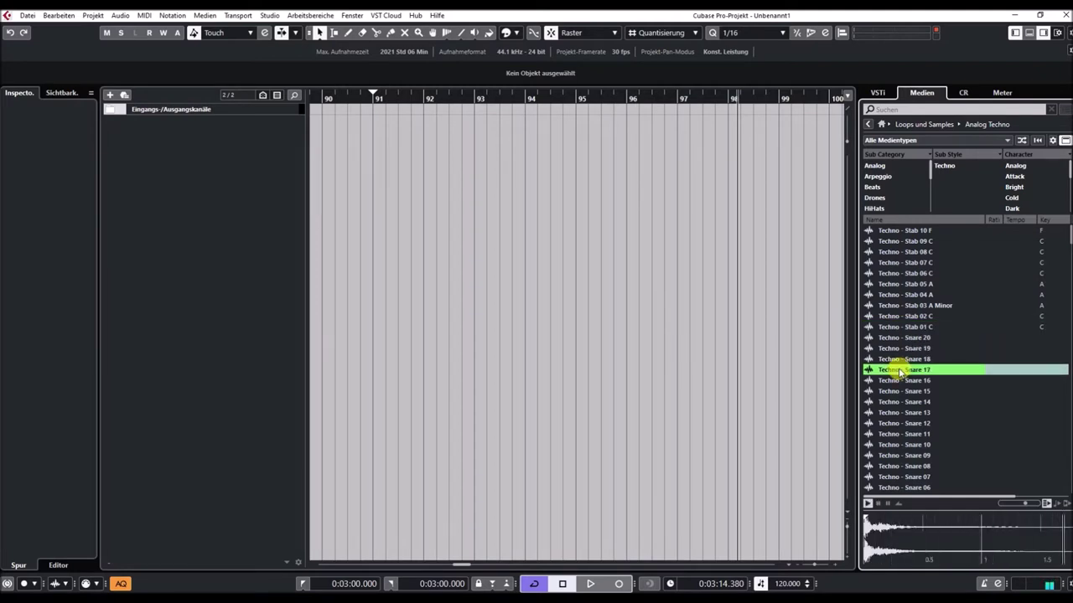
{"action": "left_click", "coordinate": [895, 391]}
{"action": "scroll", "coordinate": [908, 327], "scroll_direction": "down", "scroll_amount": 3}
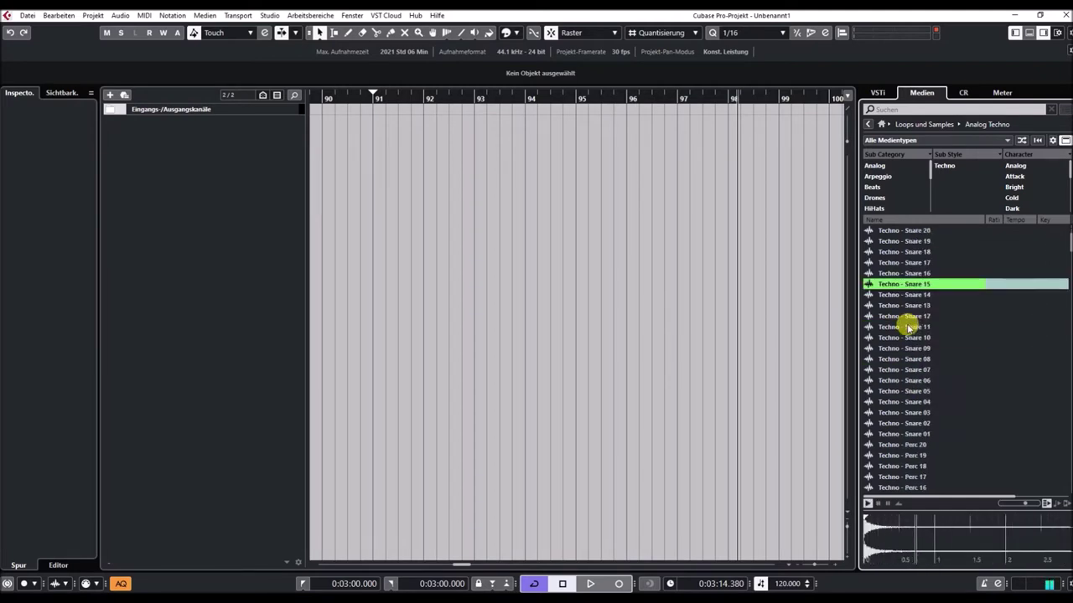
{"action": "scroll", "coordinate": [908, 325], "scroll_direction": "down", "scroll_amount": 2}
{"action": "left_click", "coordinate": [898, 254]}
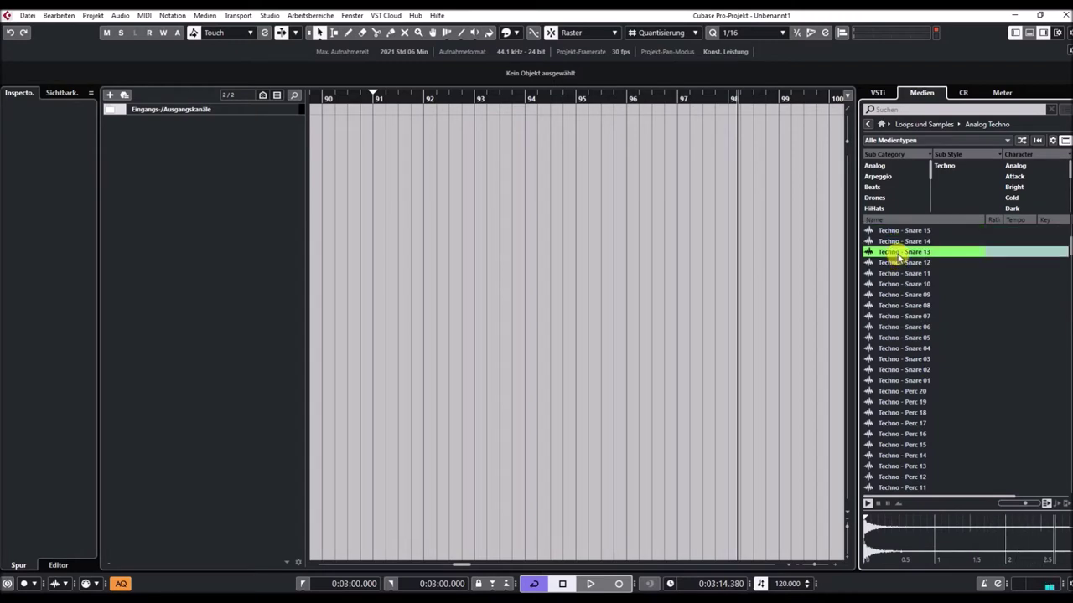
{"action": "left_click", "coordinate": [894, 275]}
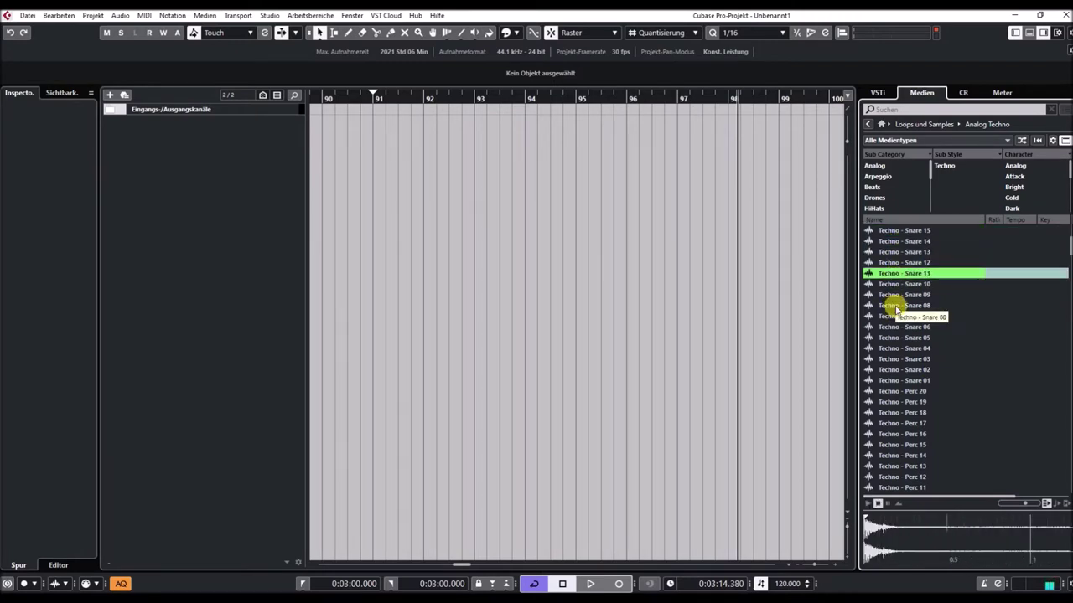
{"action": "left_click", "coordinate": [896, 306]}
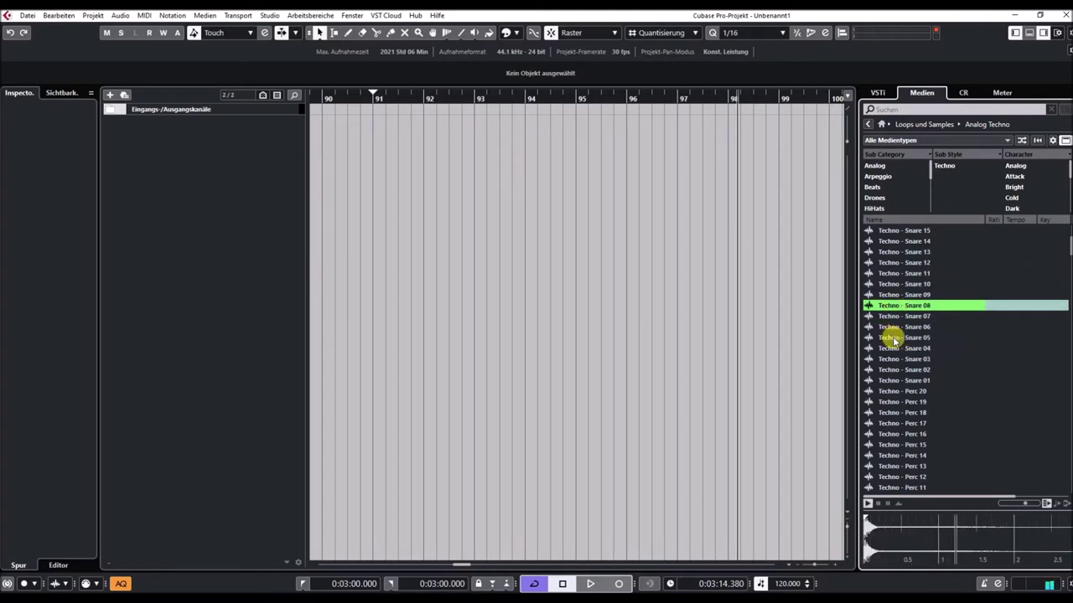
{"action": "left_click", "coordinate": [892, 338]}
Audition the Techno percussion samples Perc 20, 13, 10, 07 and 05
{"action": "scroll", "coordinate": [893, 338], "scroll_direction": "down", "scroll_amount": 3}
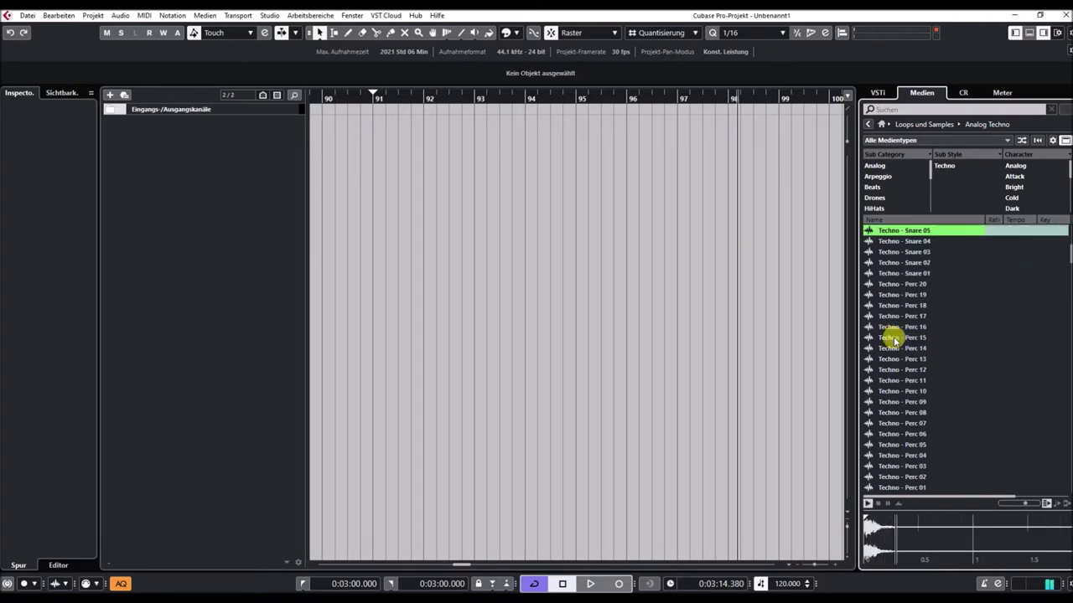
{"action": "left_click", "coordinate": [896, 285]}
{"action": "scroll", "coordinate": [902, 311], "scroll_direction": "down", "scroll_amount": 3}
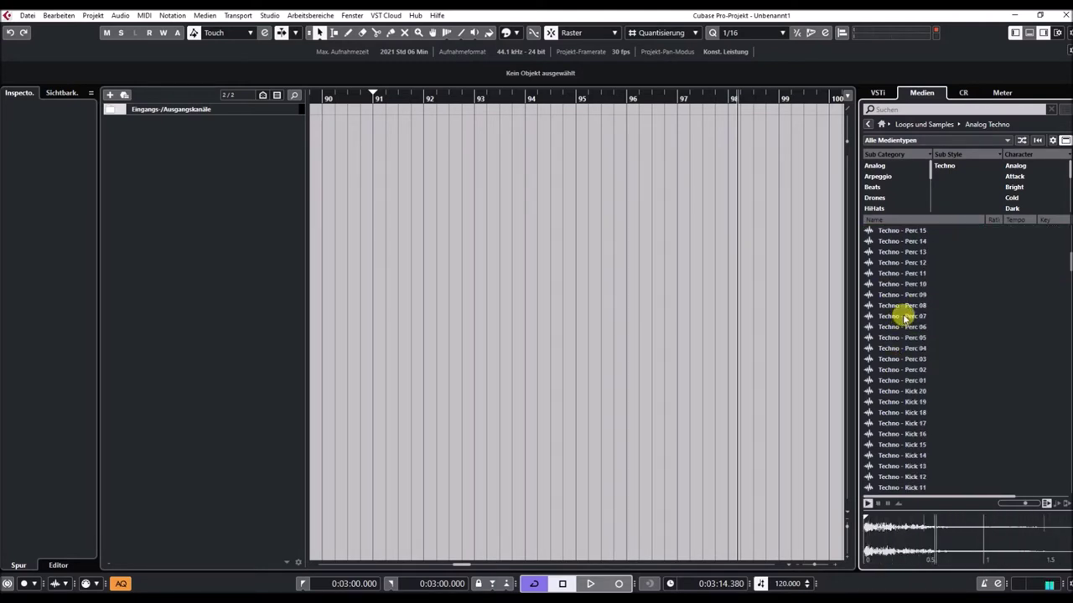
{"action": "left_click", "coordinate": [893, 251]}
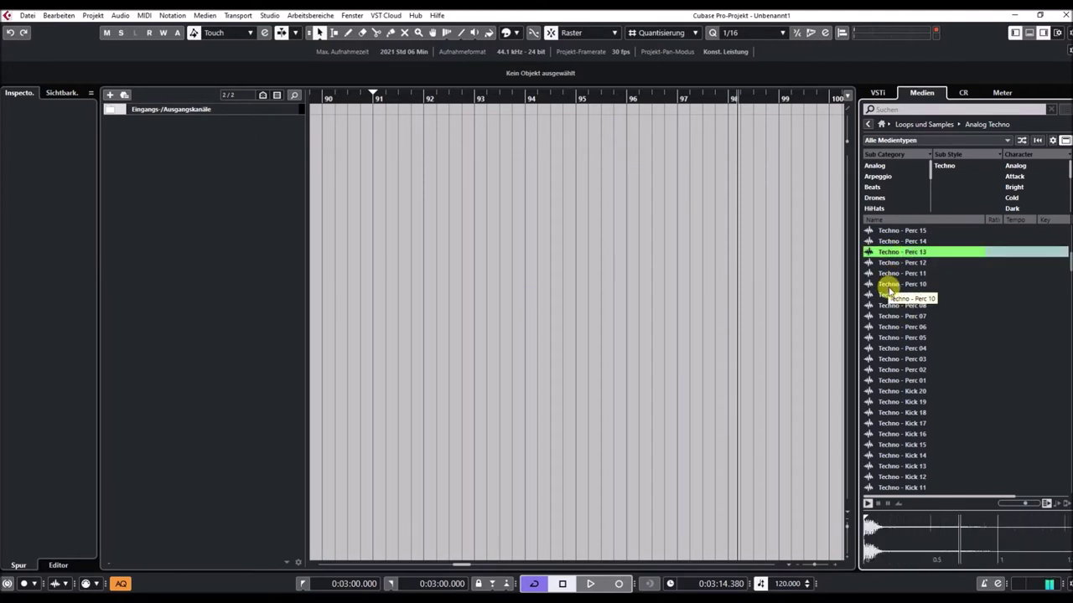
{"action": "left_click", "coordinate": [890, 288]}
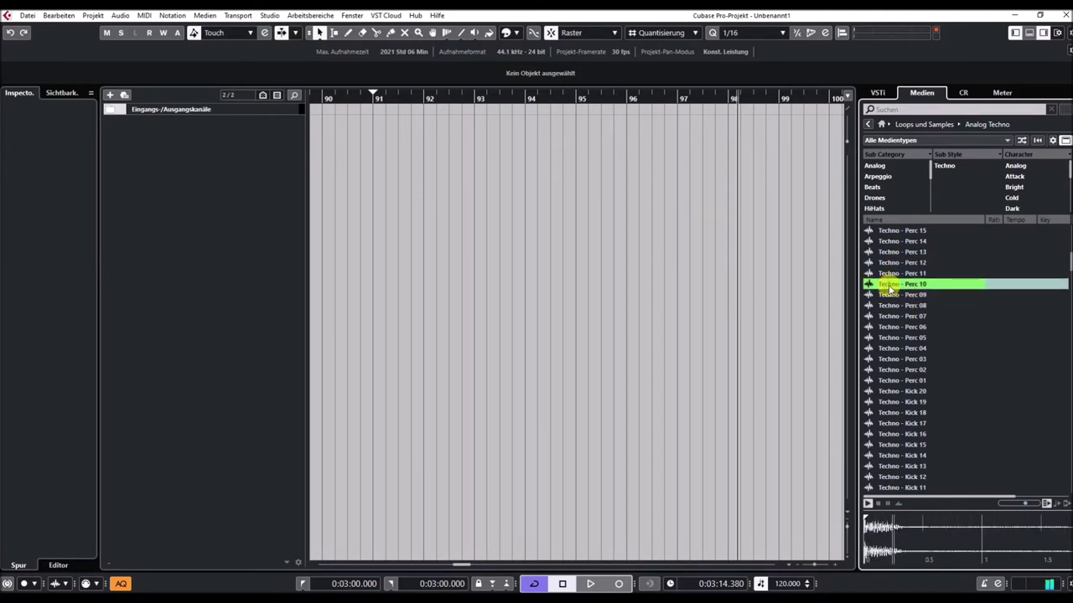
{"action": "left_click", "coordinate": [893, 317]}
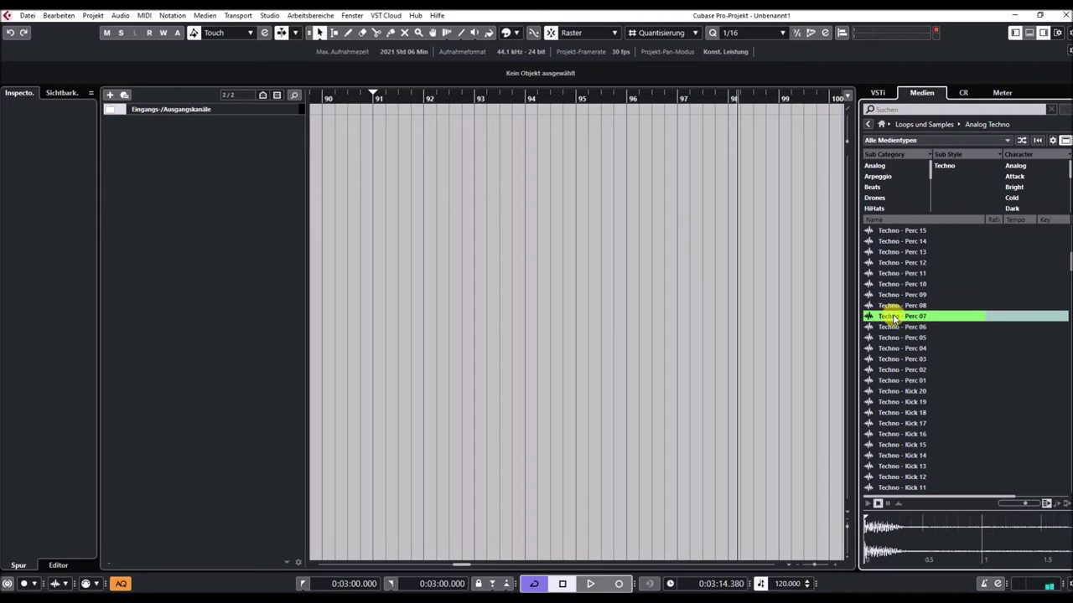
{"action": "left_click", "coordinate": [894, 337]}
Audition the Techno kick samples 20, 18, 15, 12, 10, 06 and 03
{"action": "scroll", "coordinate": [901, 336], "scroll_direction": "down", "scroll_amount": 5}
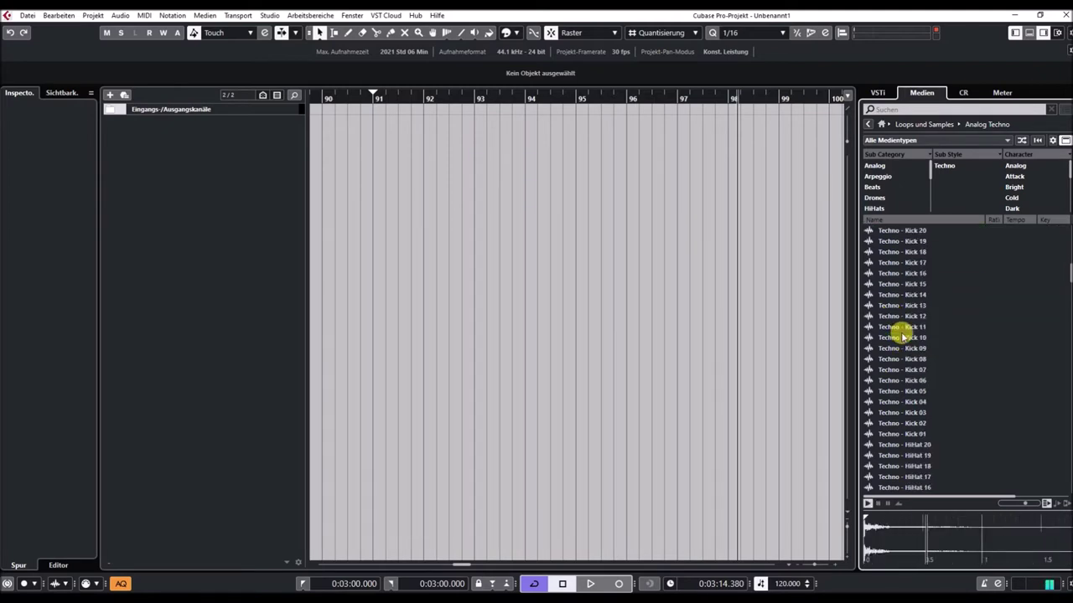
{"action": "left_click", "coordinate": [887, 232]}
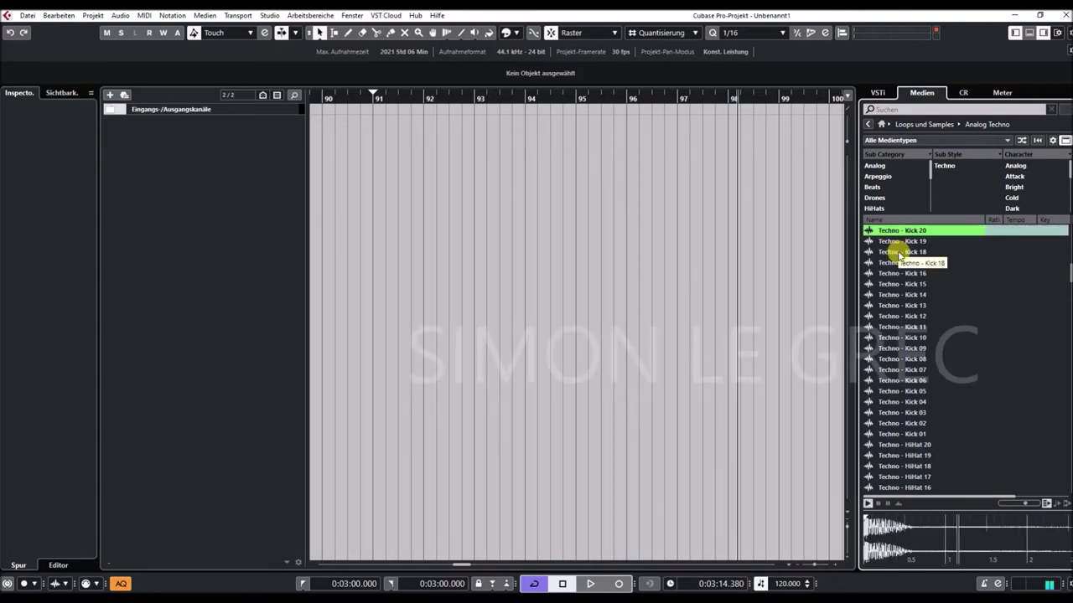
{"action": "left_click", "coordinate": [899, 253]}
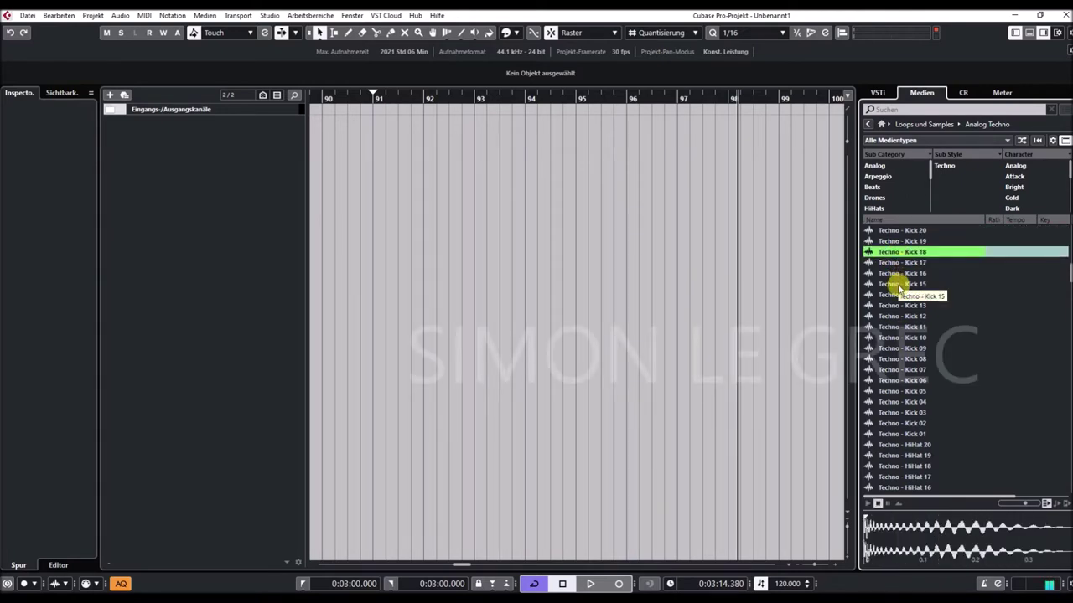
{"action": "left_click", "coordinate": [900, 286]}
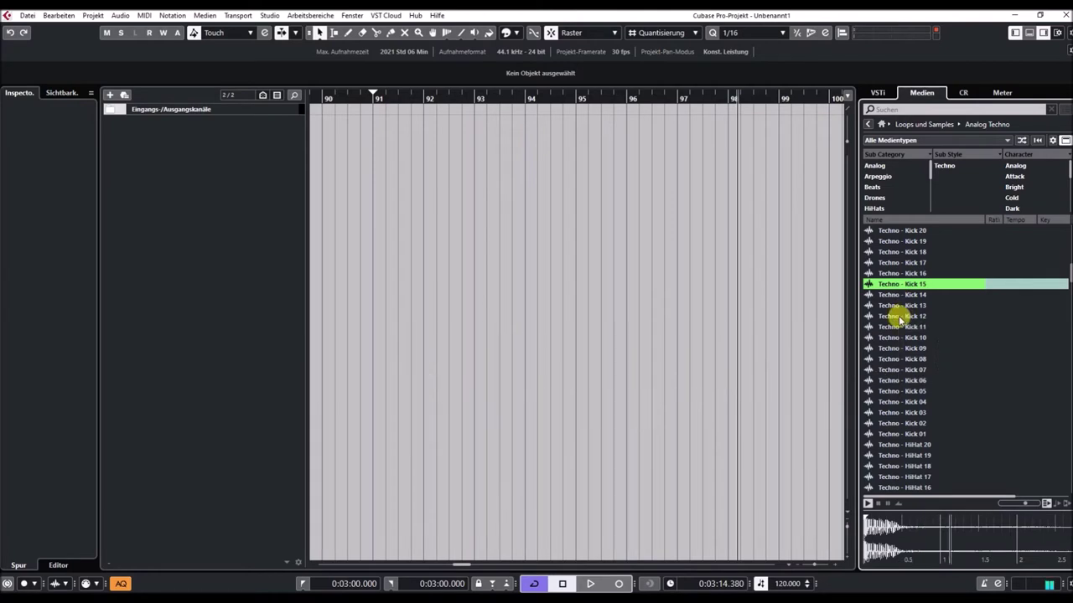
{"action": "left_click", "coordinate": [899, 317]}
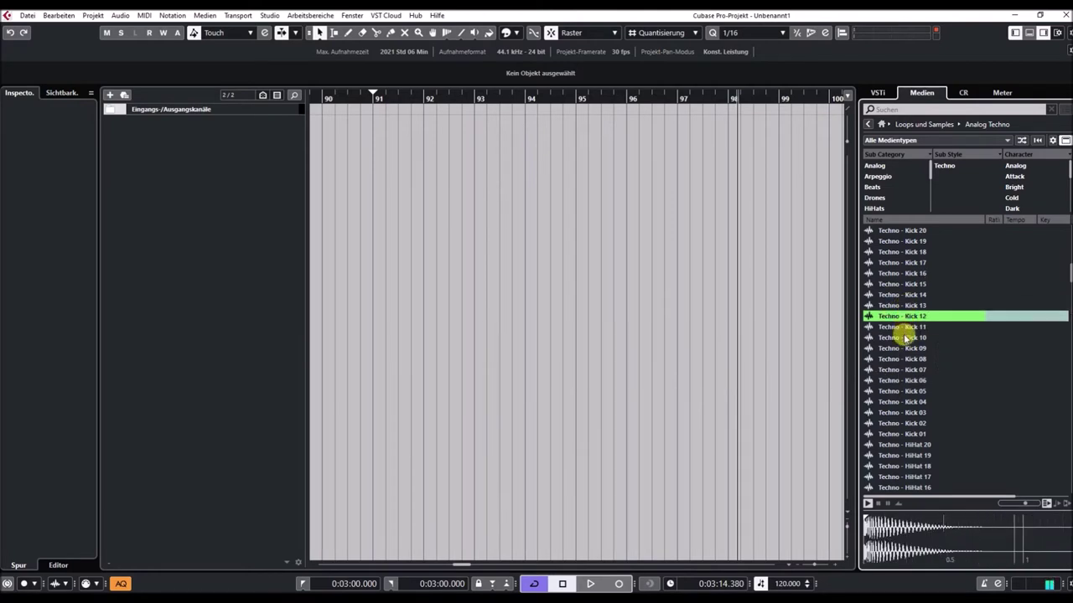
{"action": "left_click", "coordinate": [903, 338]}
{"action": "scroll", "coordinate": [907, 333], "scroll_direction": "down", "scroll_amount": 2}
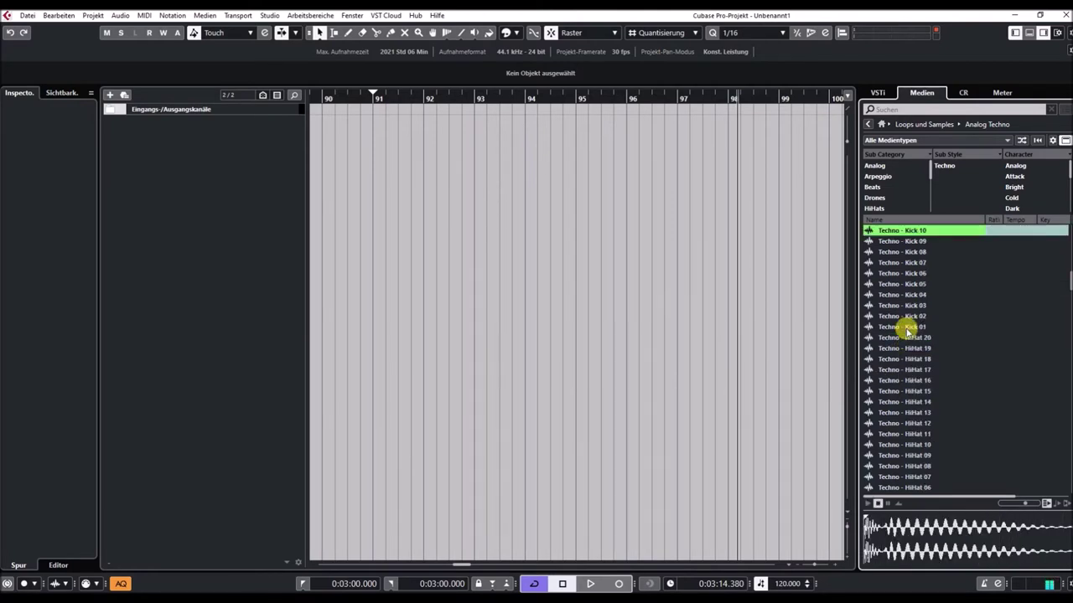
{"action": "left_click", "coordinate": [898, 273]}
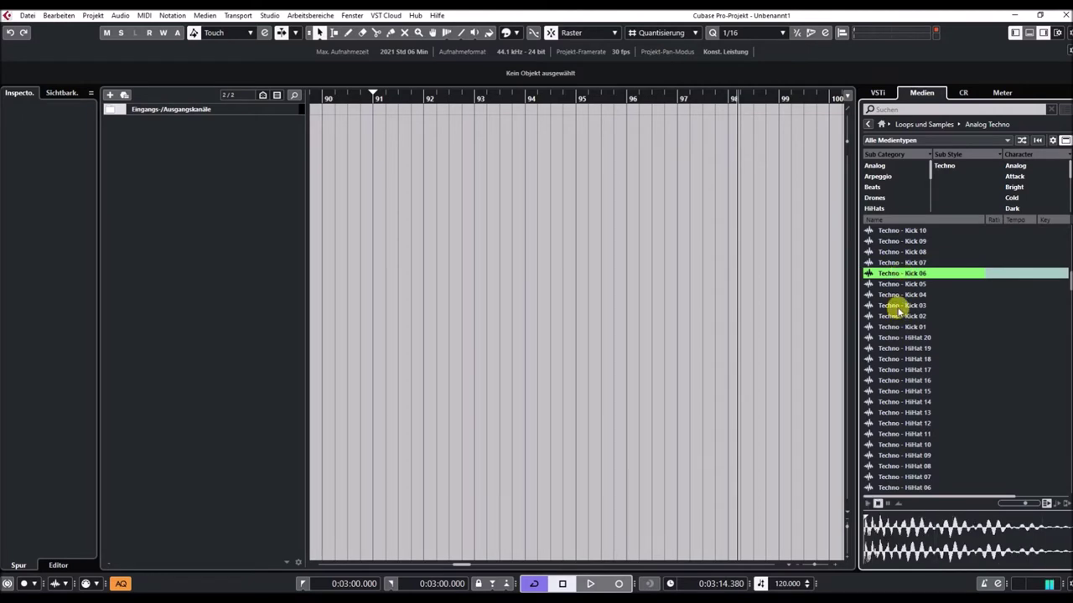
{"action": "left_click", "coordinate": [898, 306]}
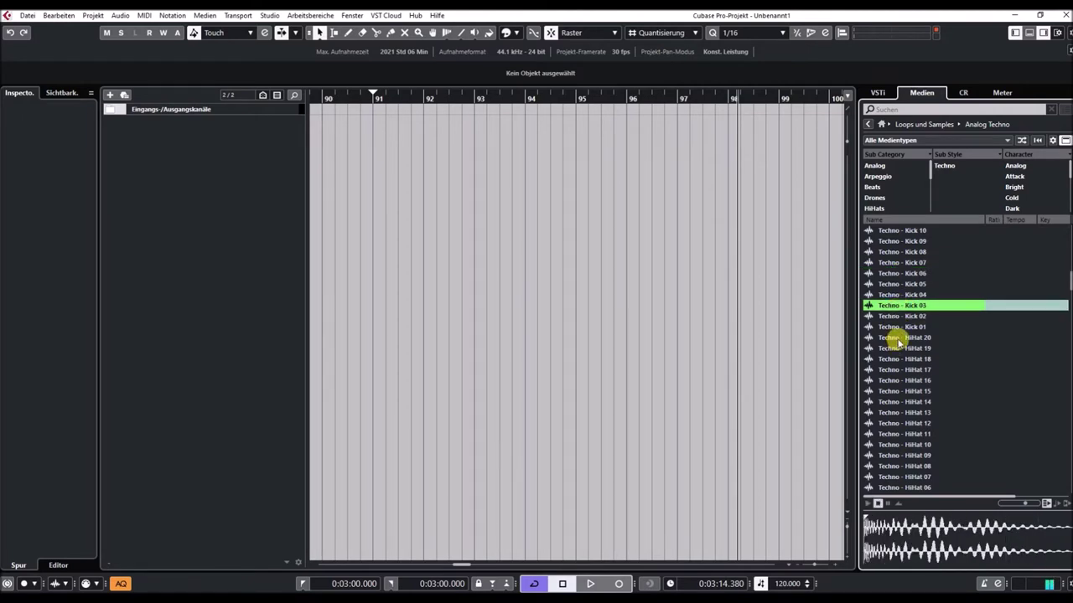
Audition a selection of the Techno hi-hat samples, including HiHat 20, 17, 13, 08 and 05
{"action": "left_click", "coordinate": [898, 340]}
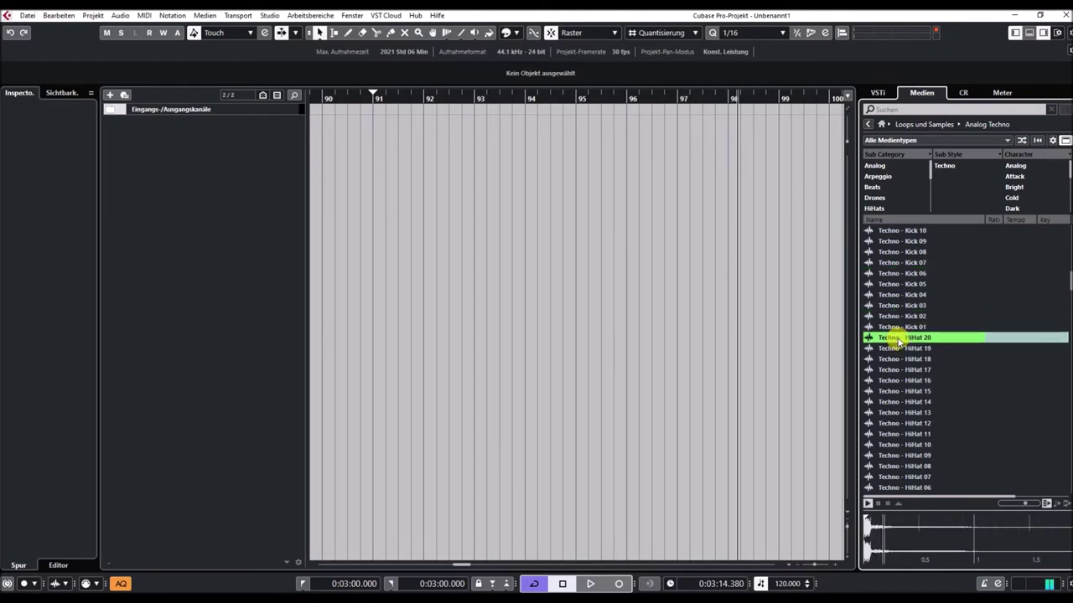
{"action": "left_click", "coordinate": [897, 370]}
{"action": "scroll", "coordinate": [910, 350], "scroll_direction": "down", "scroll_amount": 2}
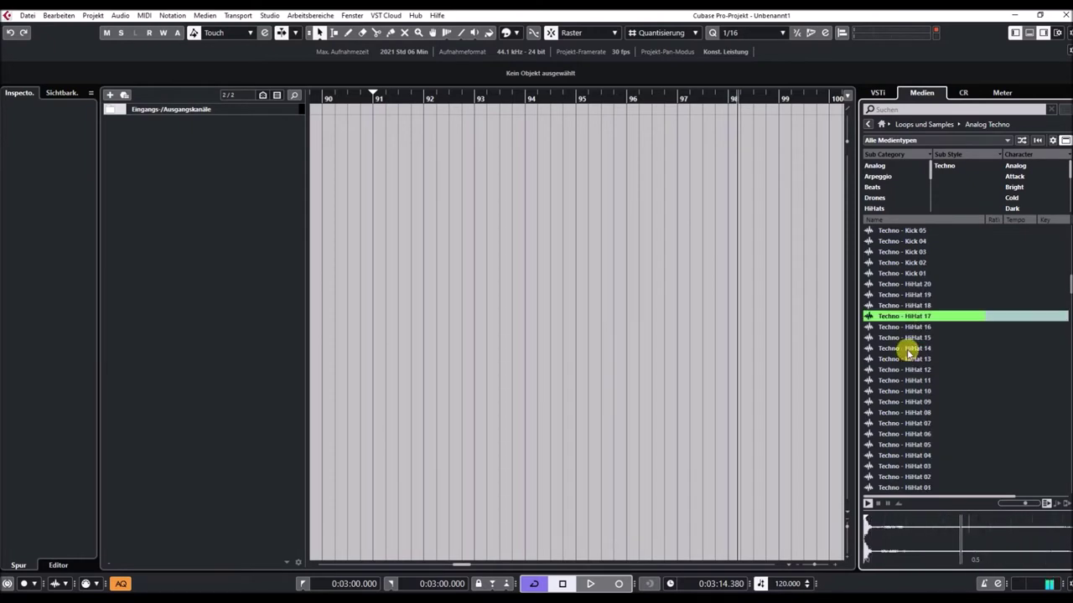
{"action": "left_click", "coordinate": [901, 287]}
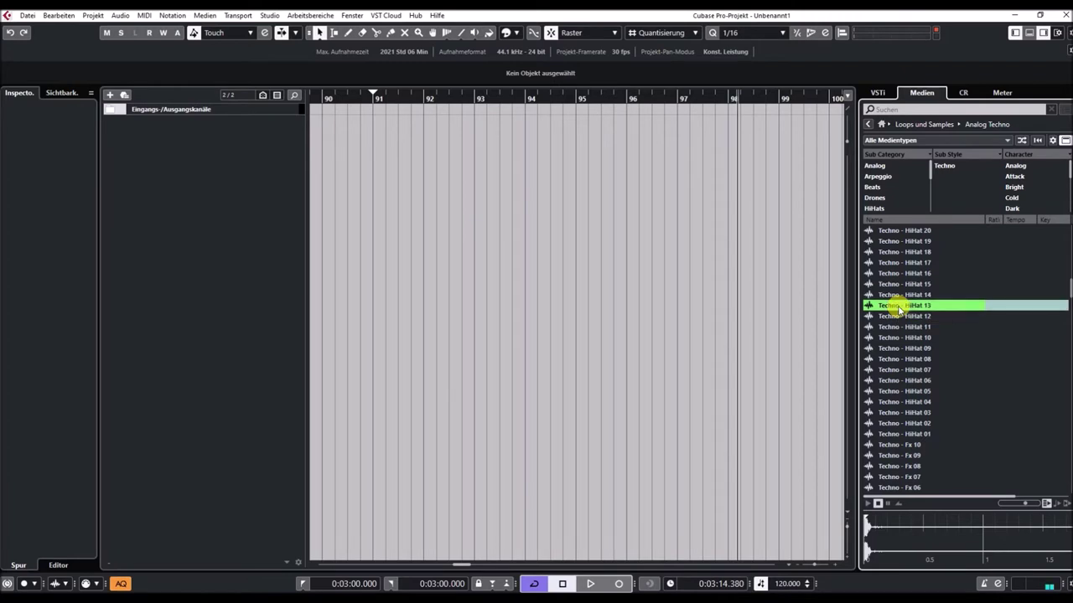
{"action": "left_click", "coordinate": [898, 307]}
{"action": "scroll", "coordinate": [897, 317], "scroll_direction": "down", "scroll_amount": 2}
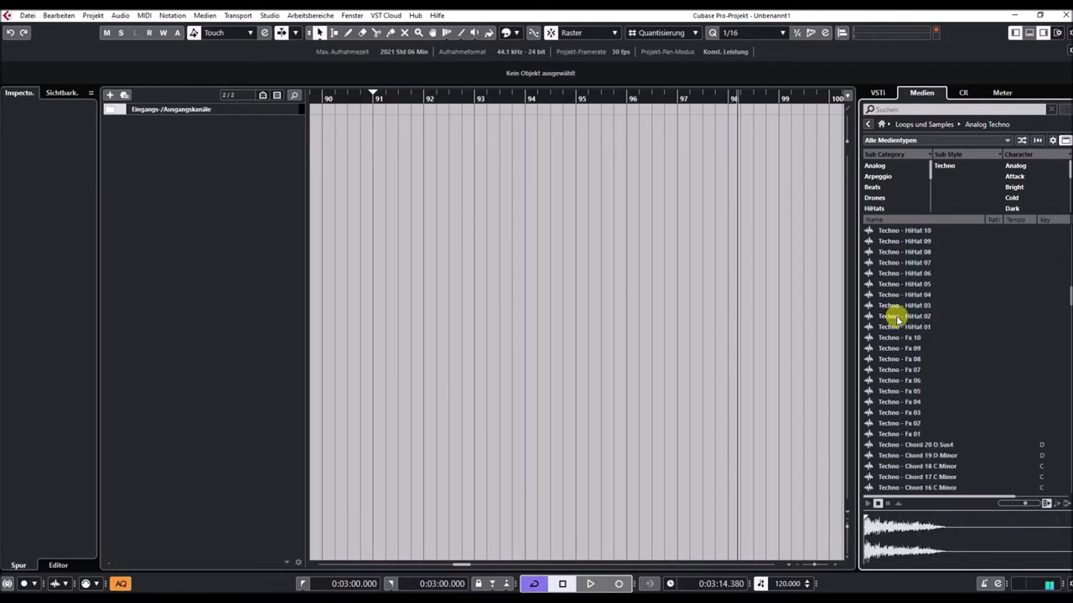
{"action": "left_click", "coordinate": [895, 253]}
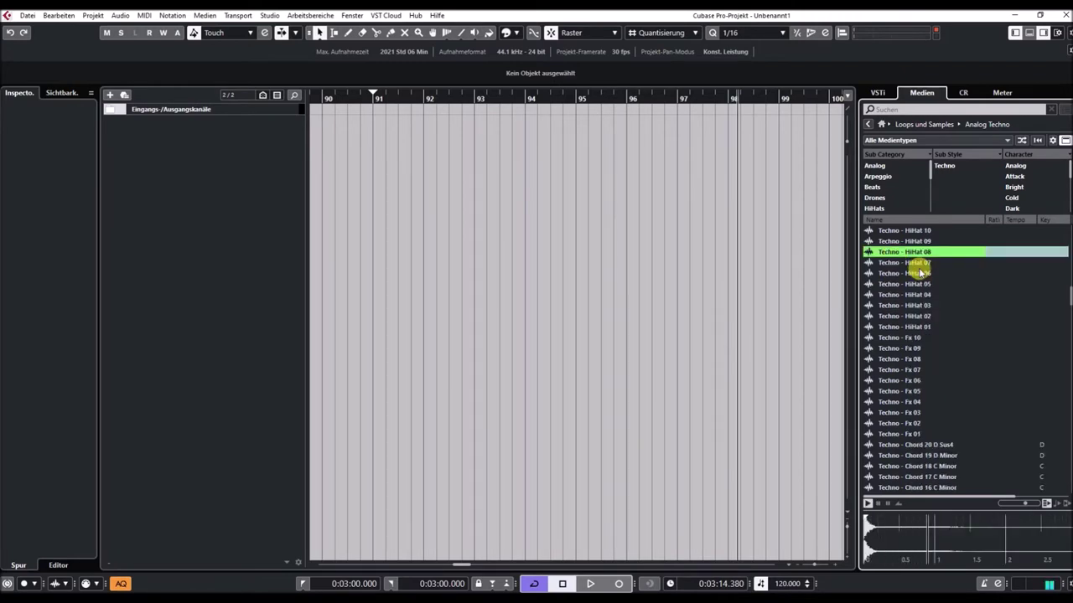
{"action": "left_click", "coordinate": [895, 286]}
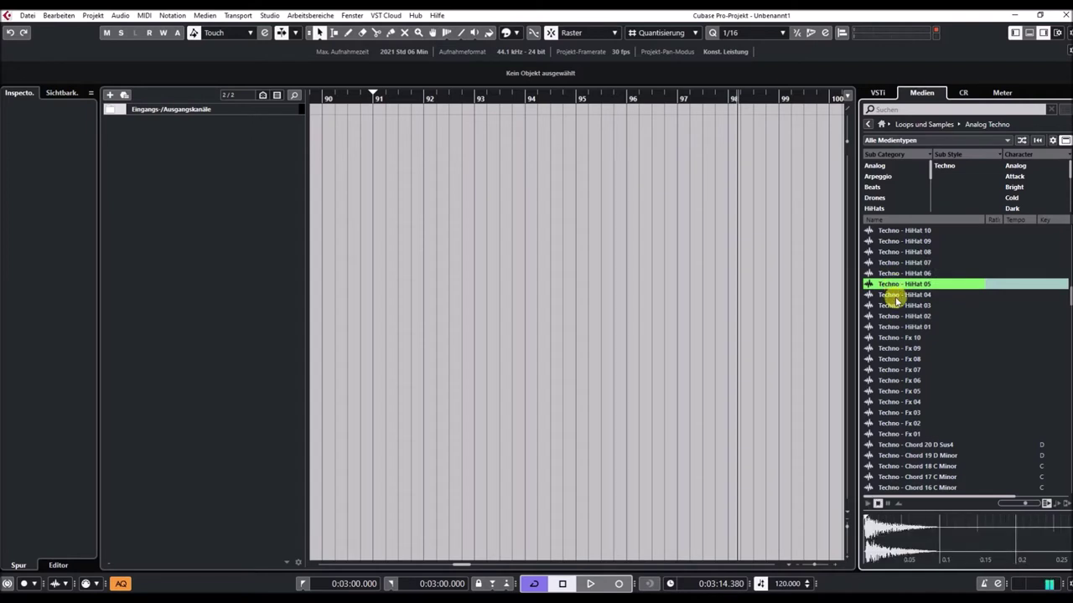
Audition the Techno effect samples Fx 10, 08, 05, 03 and 01
{"action": "left_click", "coordinate": [900, 339]}
{"action": "scroll", "coordinate": [909, 314], "scroll_direction": "down", "scroll_amount": 5}
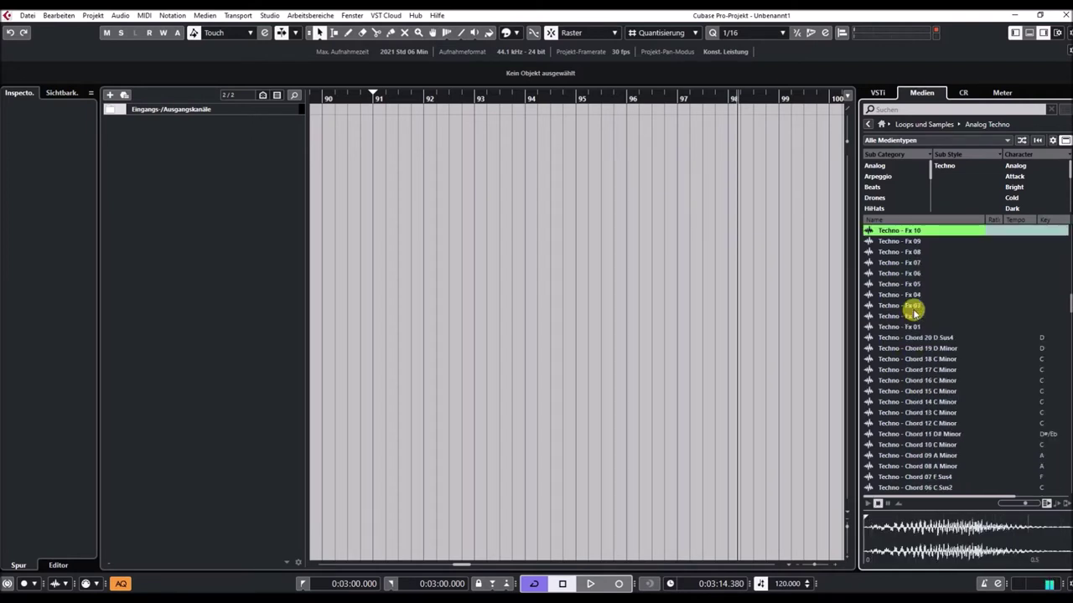
{"action": "left_click", "coordinate": [888, 253]}
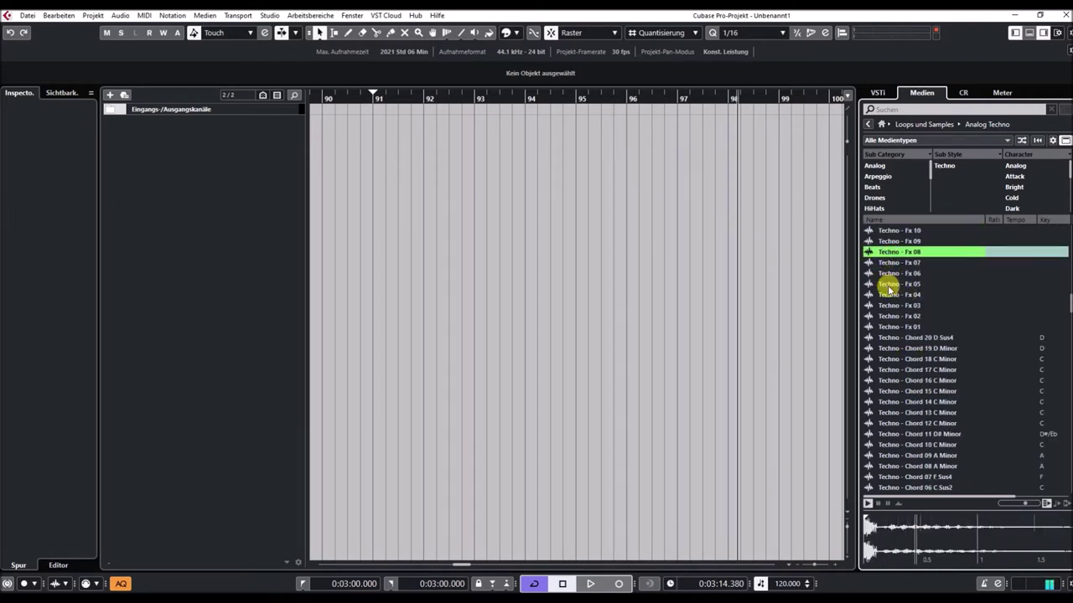
{"action": "left_click", "coordinate": [893, 286]}
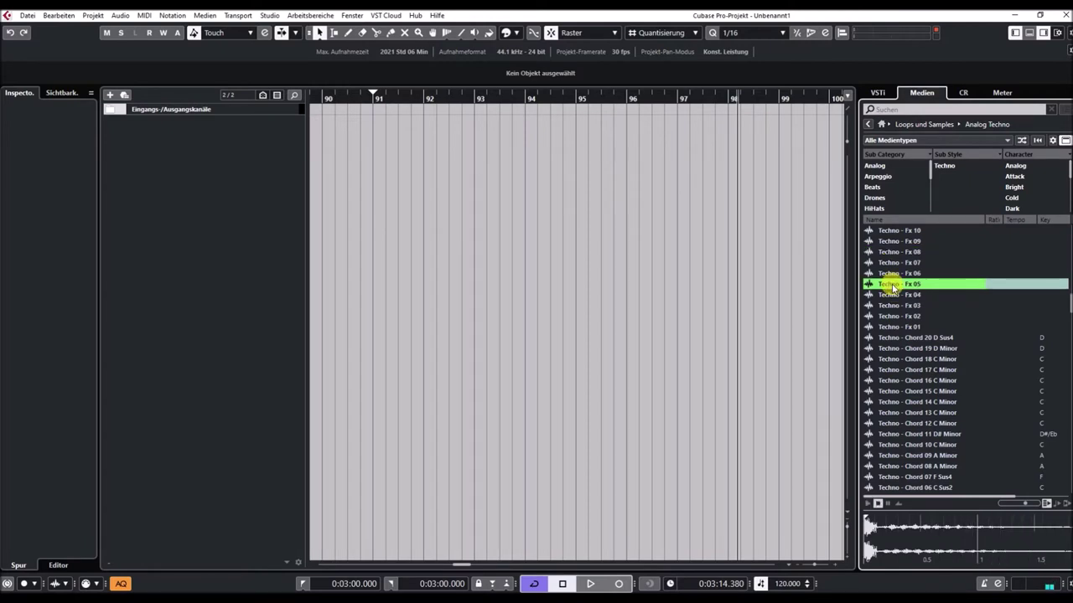
{"action": "left_click", "coordinate": [899, 306]}
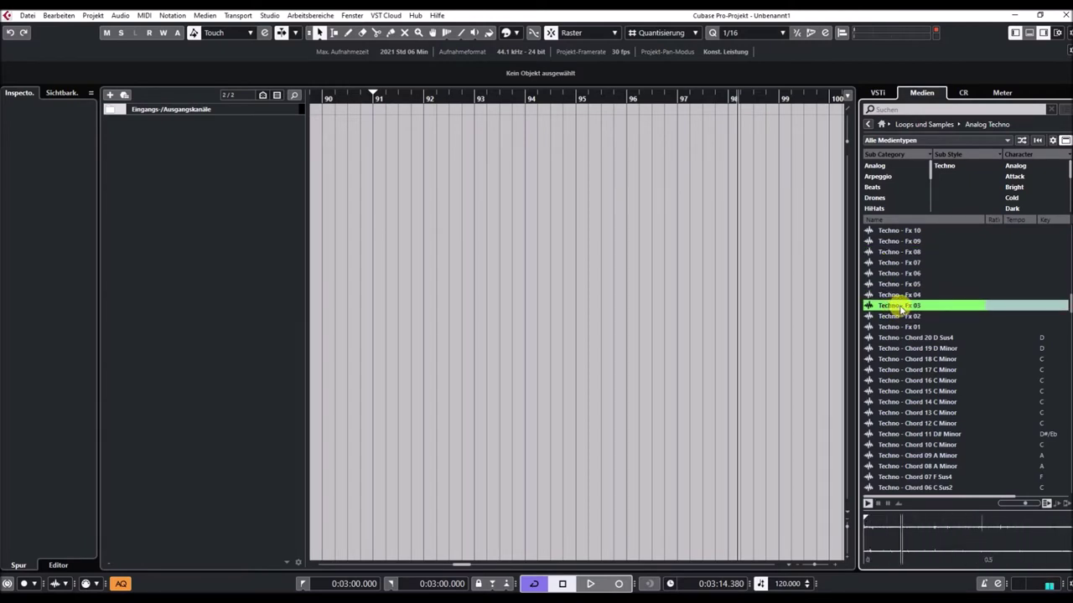
{"action": "left_click", "coordinate": [897, 327]}
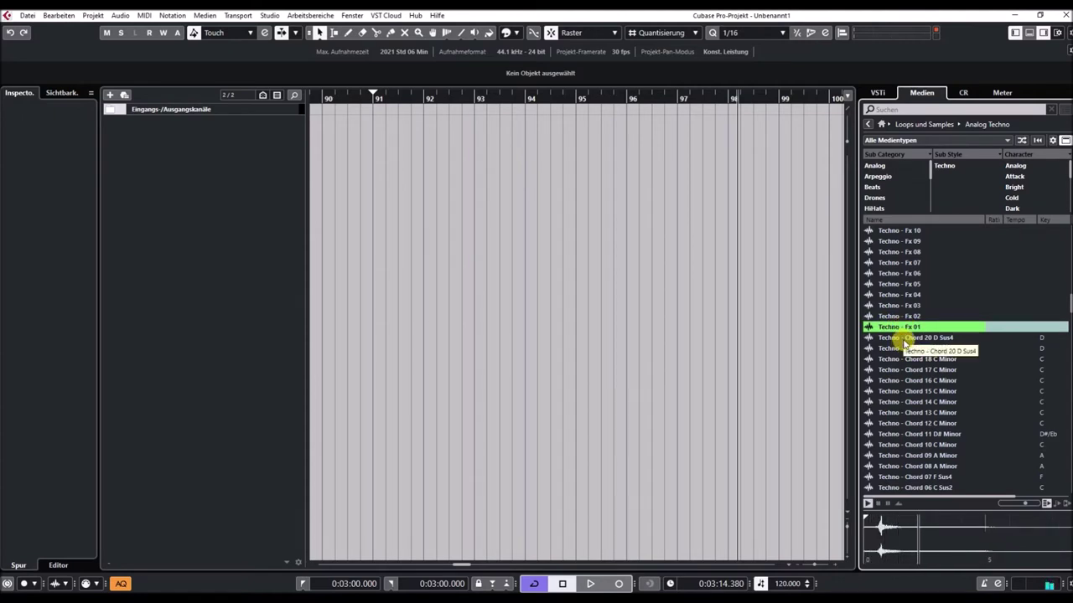
Audition the Techno chord samples Chord 20, 18, 16, 14, 12, 10, 08, 06, 04 and 02
{"action": "left_click", "coordinate": [902, 338]}
{"action": "scroll", "coordinate": [899, 311], "scroll_direction": "down", "scroll_amount": 2}
{"action": "scroll", "coordinate": [900, 314], "scroll_direction": "down", "scroll_amount": 2}
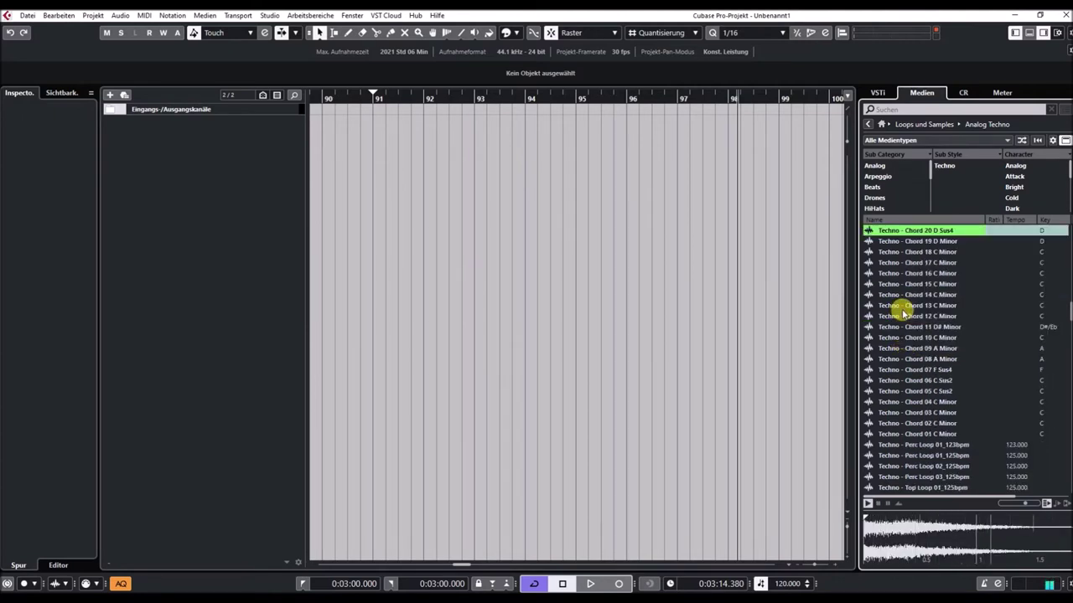
{"action": "left_click", "coordinate": [904, 253]}
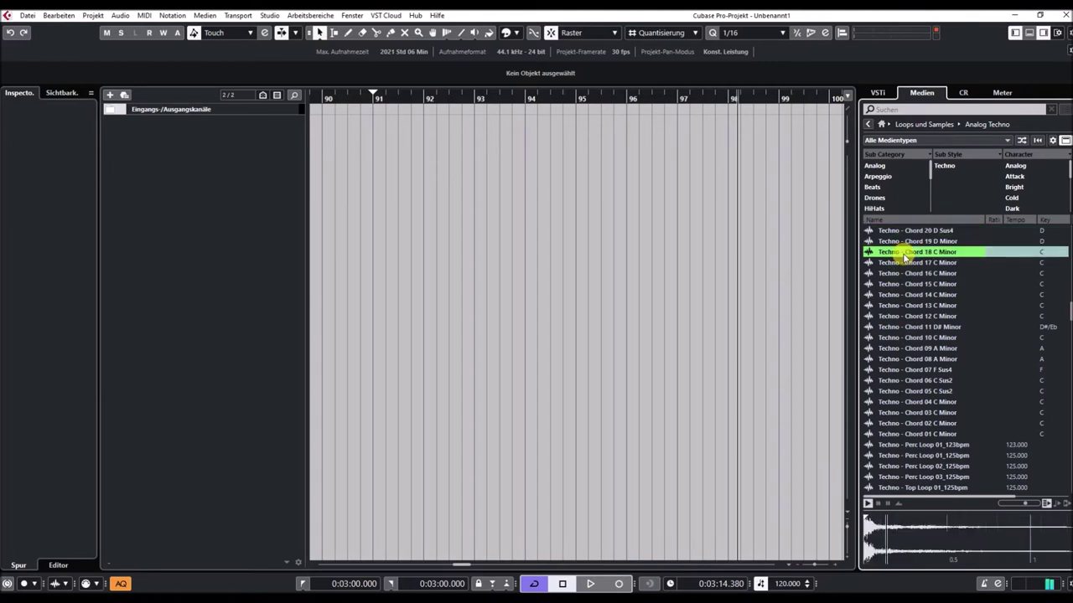
{"action": "left_click", "coordinate": [907, 275]}
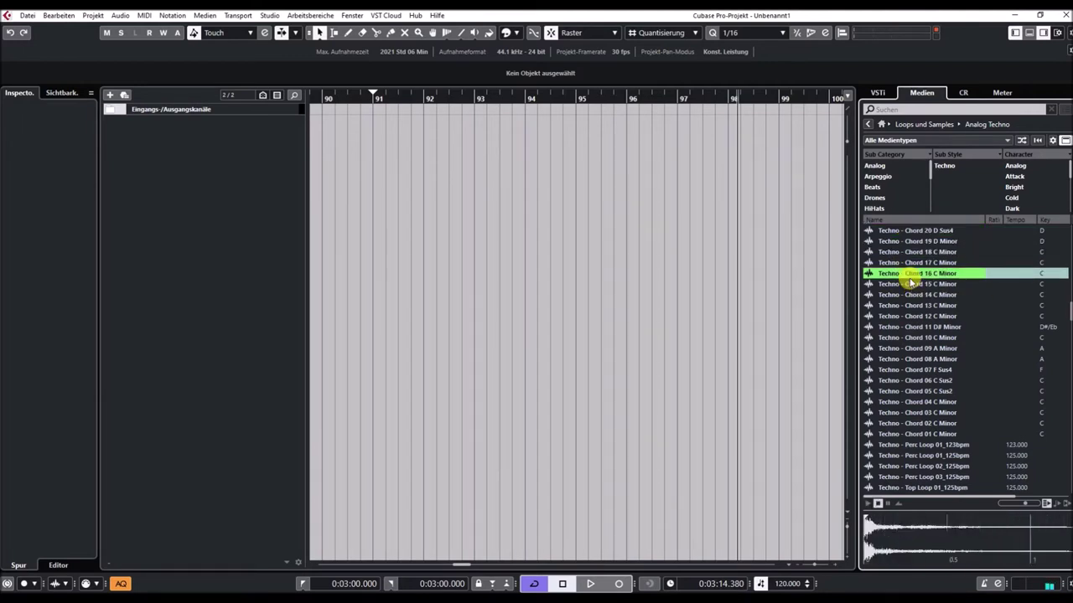
{"action": "left_click", "coordinate": [906, 295]}
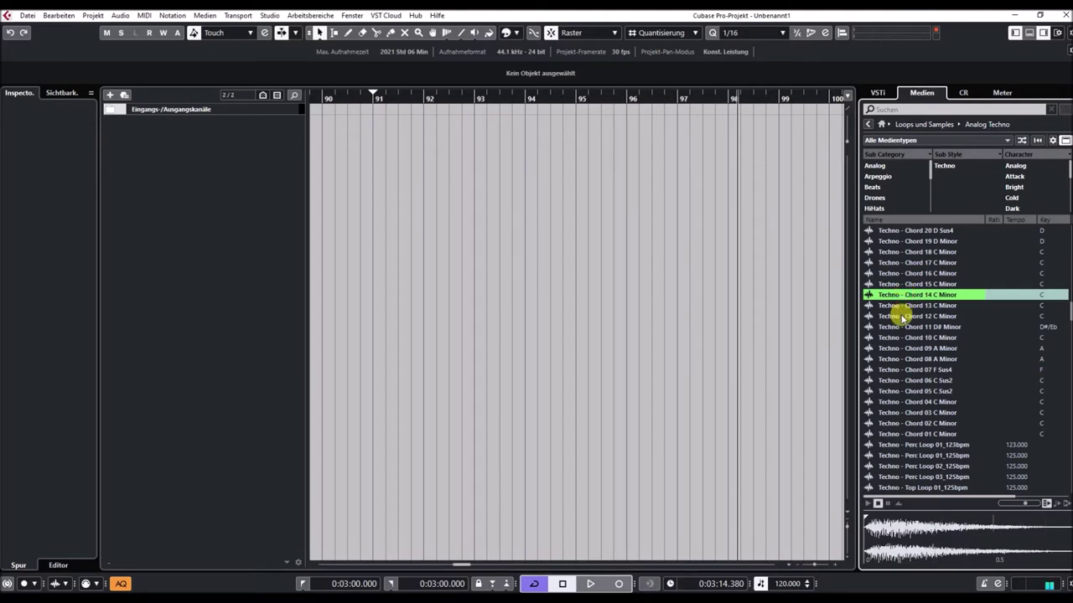
{"action": "left_click", "coordinate": [901, 316]}
{"action": "left_click", "coordinate": [897, 338]}
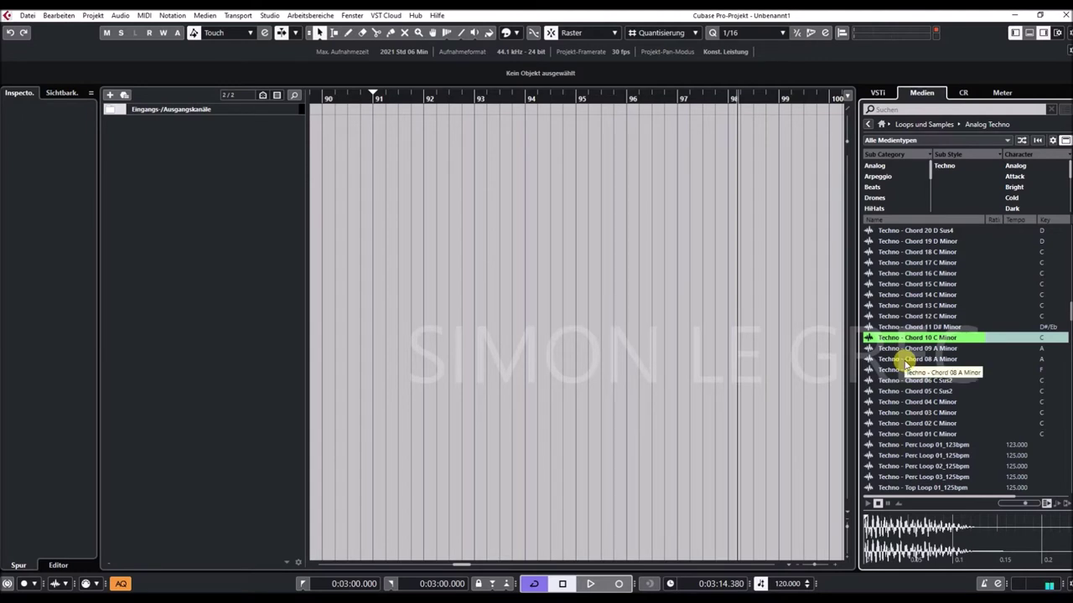
{"action": "left_click", "coordinate": [905, 360]}
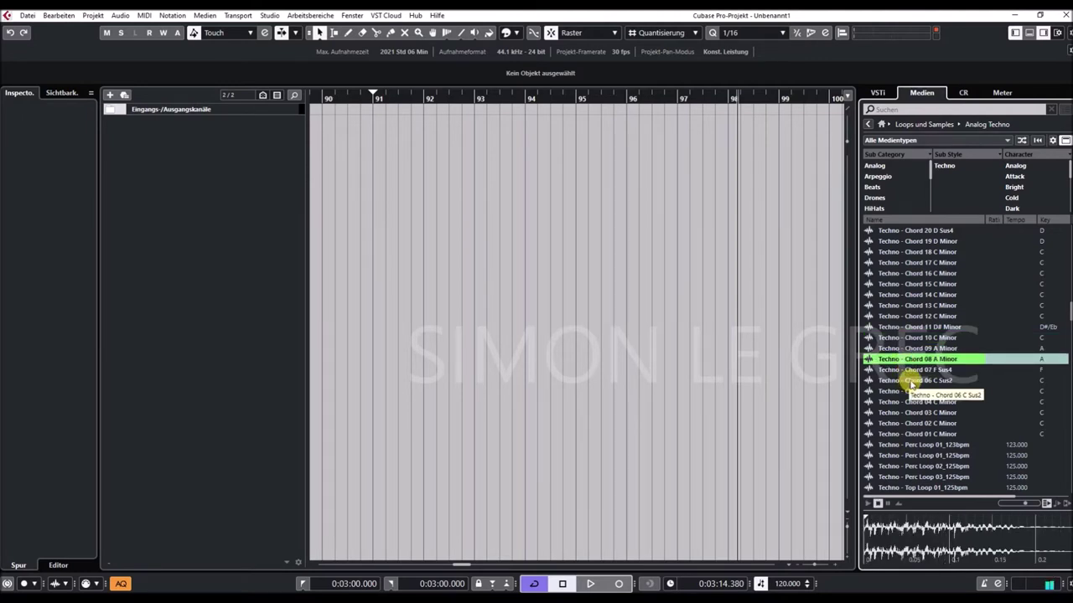
{"action": "left_click", "coordinate": [911, 382]}
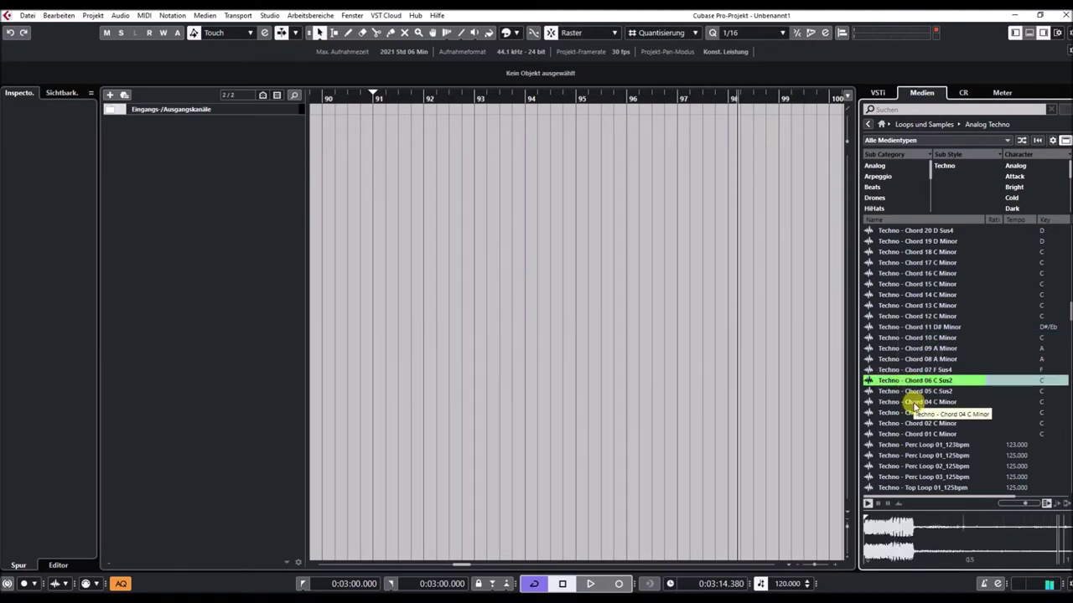
{"action": "left_click", "coordinate": [915, 405]}
{"action": "scroll", "coordinate": [914, 355], "scroll_direction": "down", "scroll_amount": 3}
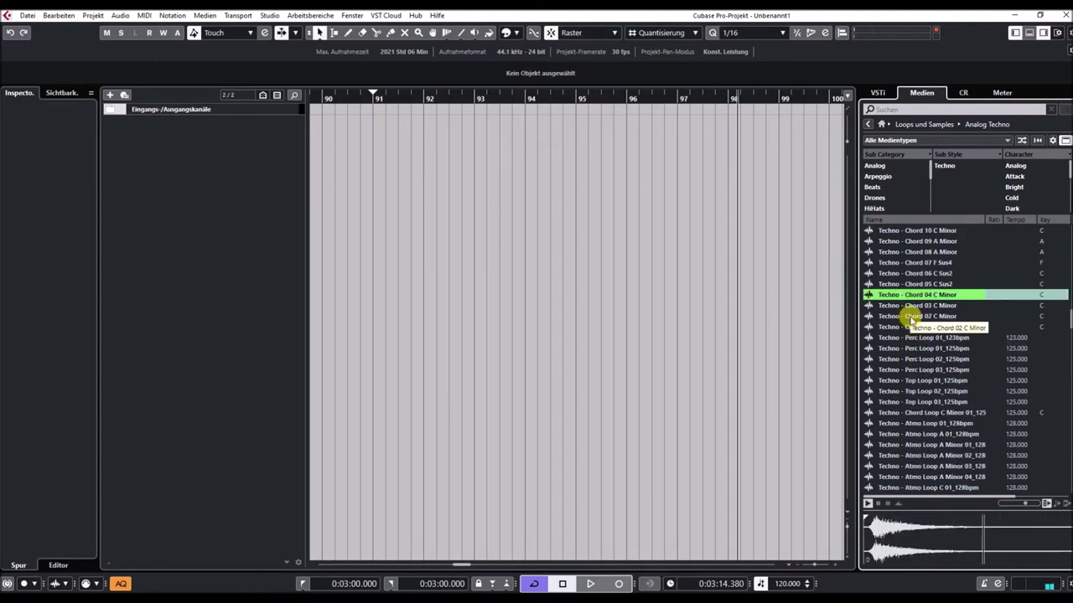
{"action": "left_click", "coordinate": [911, 317]}
Audition the Techno loops Perc Loop 01_123bpm, Perc Loop 02_125bpm, Top Loop 01_125bpm and Top Loop 03_125bpm
{"action": "scroll", "coordinate": [911, 318], "scroll_direction": "down", "scroll_amount": 2}
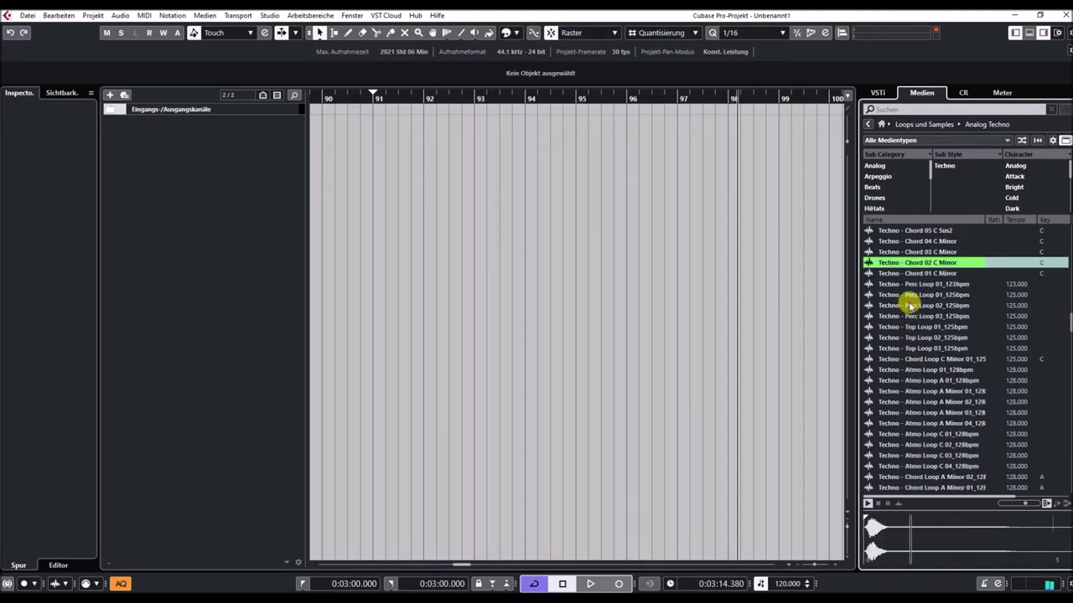
{"action": "left_click", "coordinate": [911, 286]}
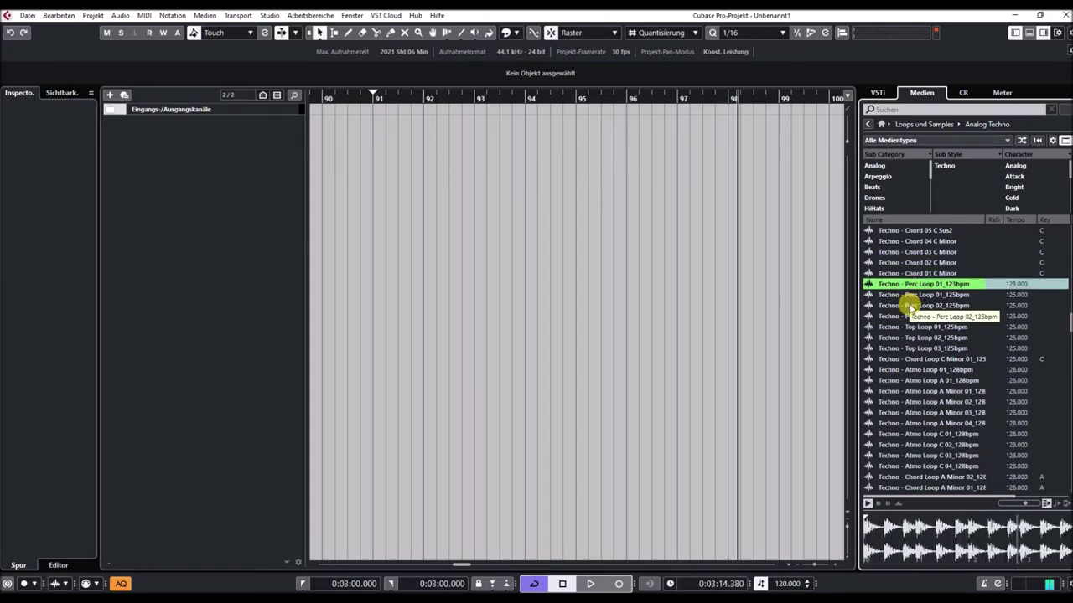
{"action": "left_click", "coordinate": [911, 306]}
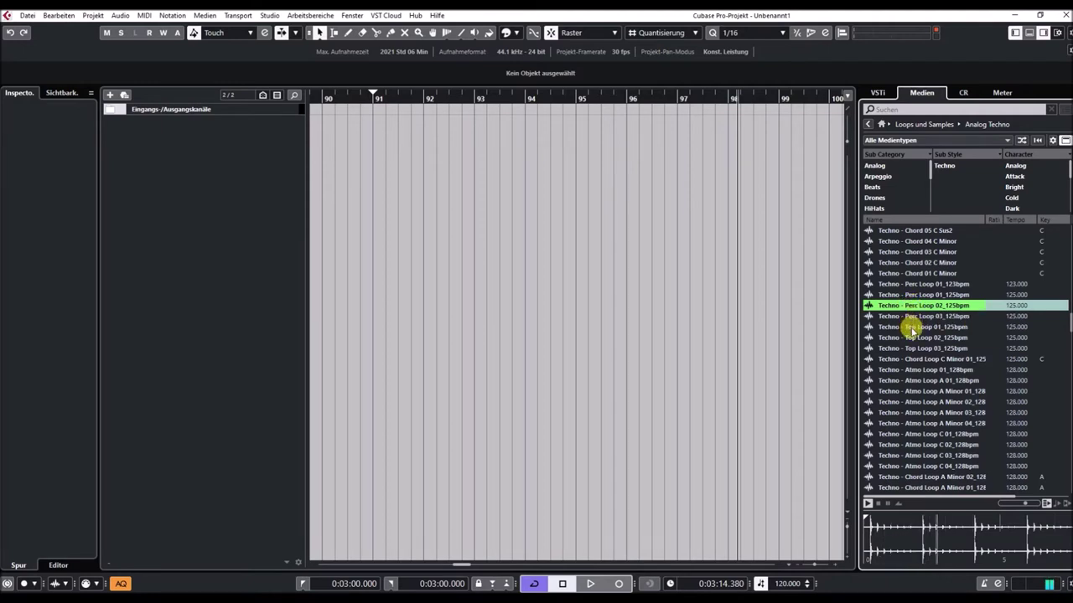
{"action": "left_click", "coordinate": [912, 329]}
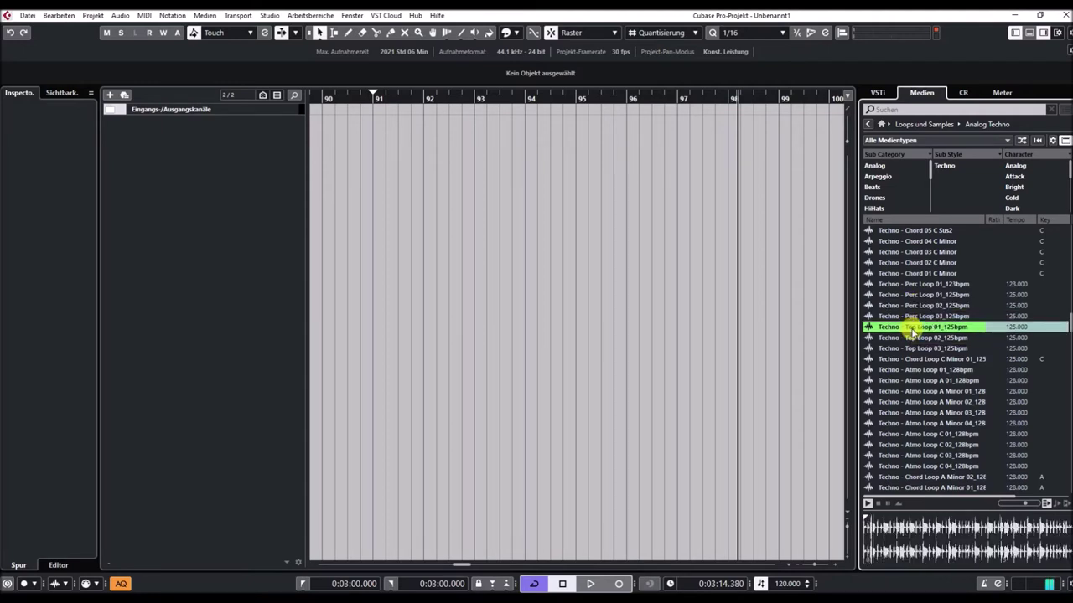
{"action": "left_click", "coordinate": [910, 350]}
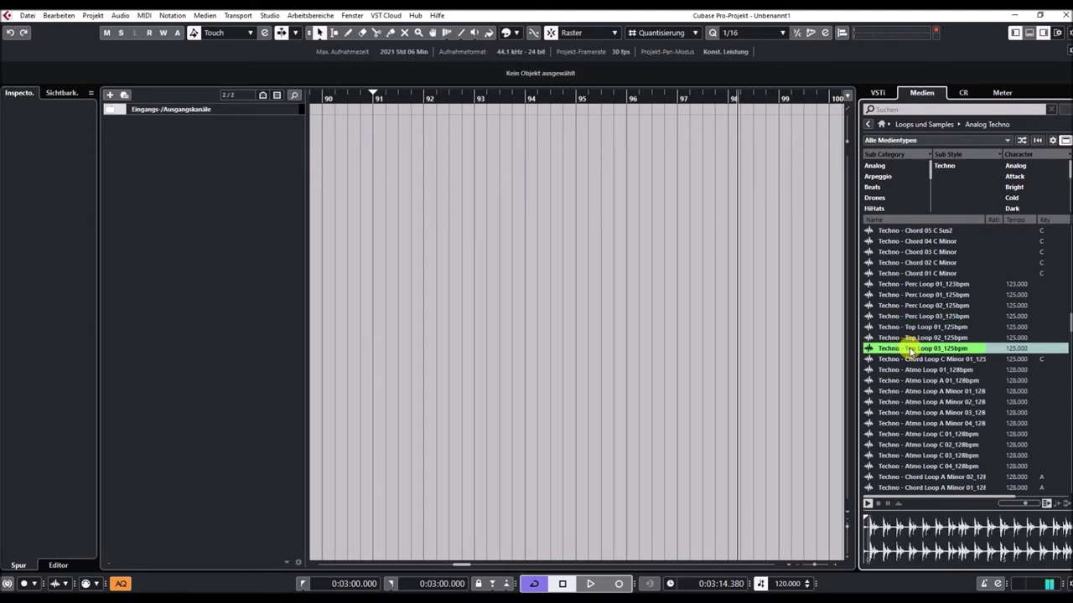
Audition the Techno Atmo Loops 01, A Minor 01 and C 01 and the Chord Loops C Minor 01, A Minor 02 and A Minor 01
{"action": "scroll", "coordinate": [910, 350], "scroll_direction": "down", "scroll_amount": 3}
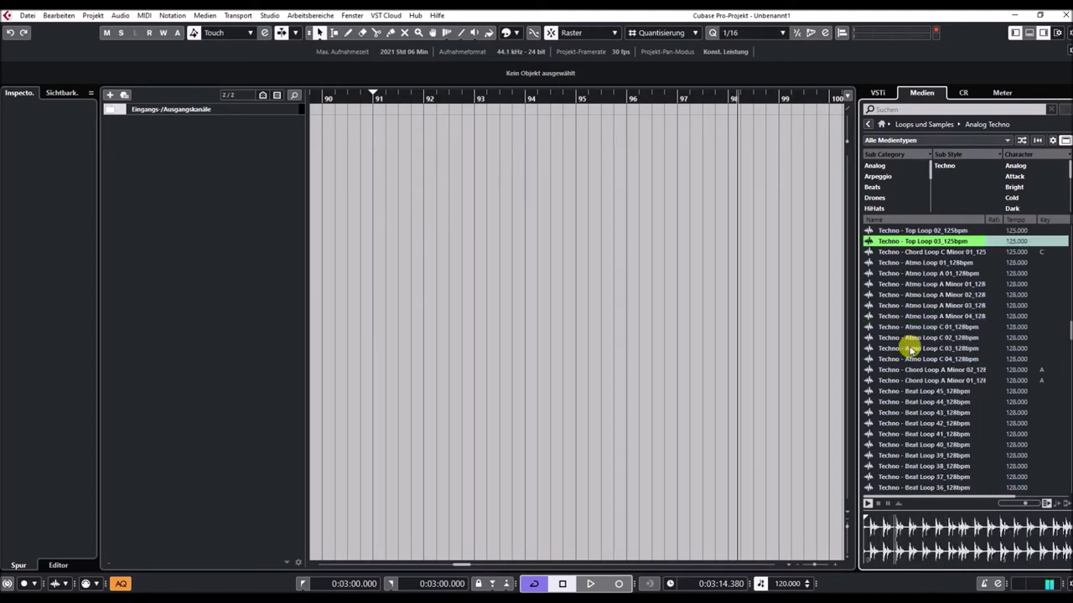
{"action": "left_click", "coordinate": [907, 263]}
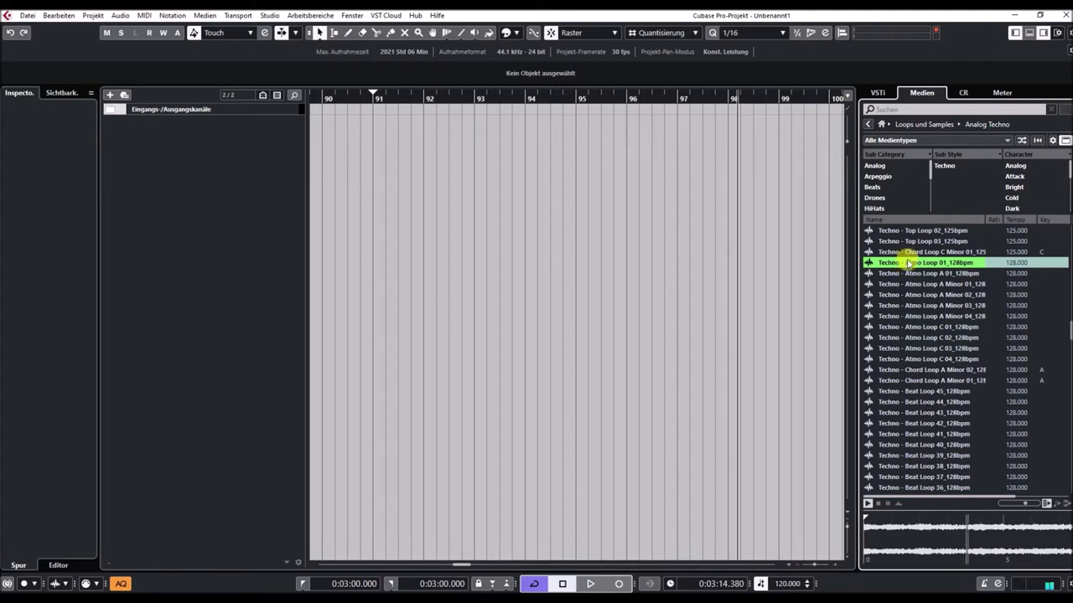
{"action": "left_click", "coordinate": [908, 252]}
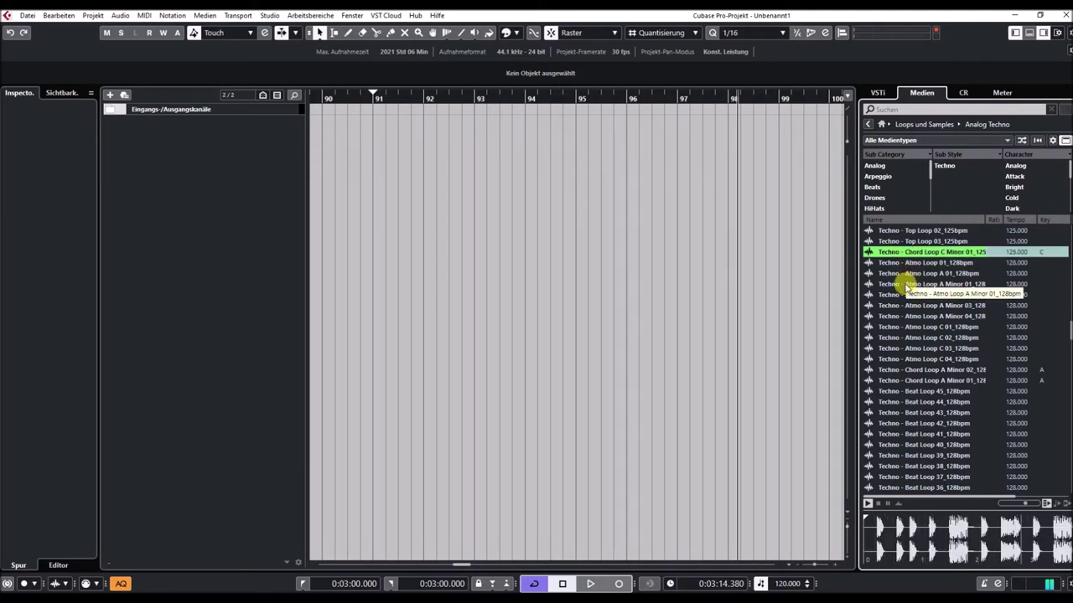
{"action": "left_click", "coordinate": [905, 285]}
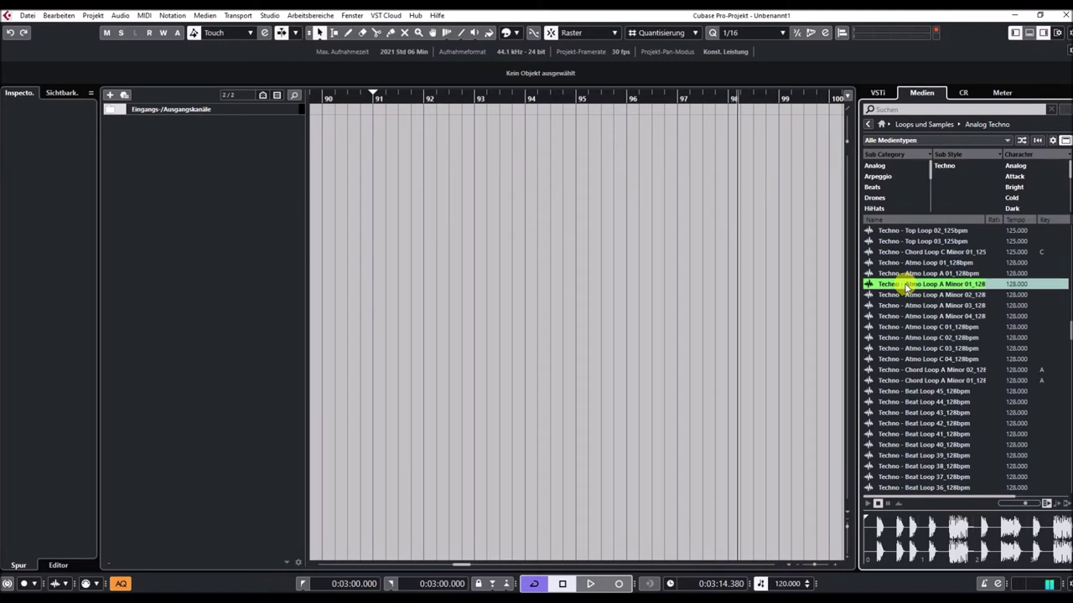
{"action": "left_click", "coordinate": [907, 327]}
{"action": "scroll", "coordinate": [907, 328], "scroll_direction": "down", "scroll_amount": 4}
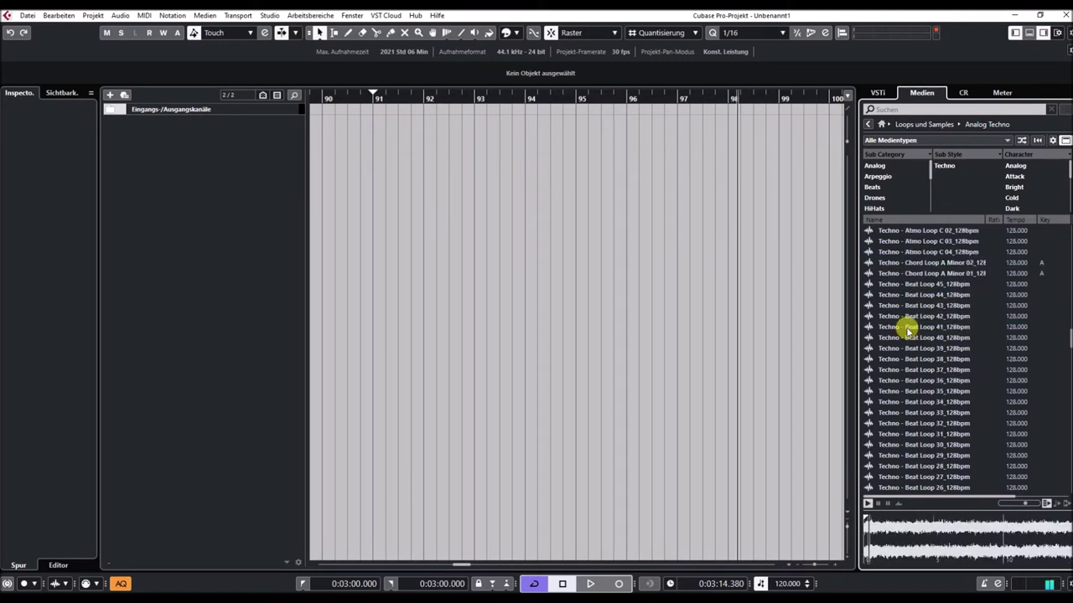
{"action": "left_click", "coordinate": [916, 263]}
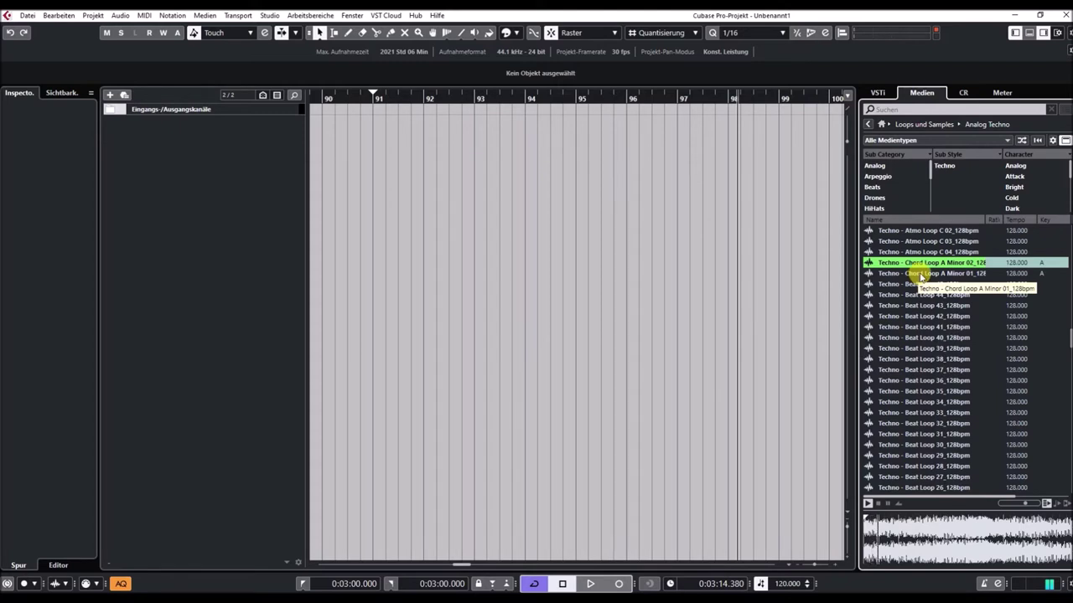
{"action": "left_click", "coordinate": [920, 274]}
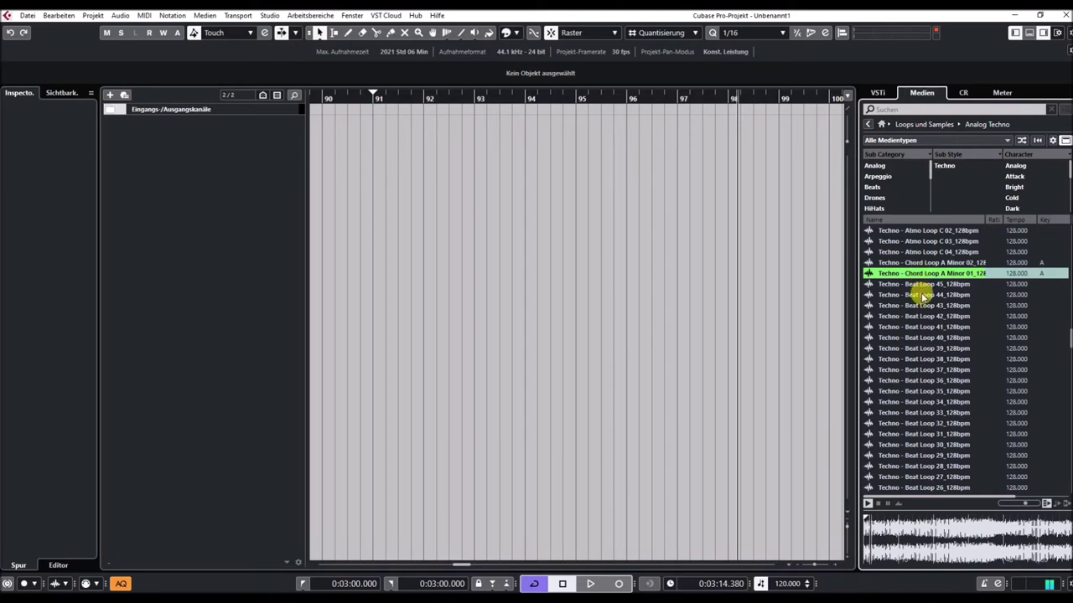
Audition the 128 bpm Techno Beat Loops 44, 42, 40, 38, 35, 32, 30 and 27
{"action": "left_click", "coordinate": [920, 295]}
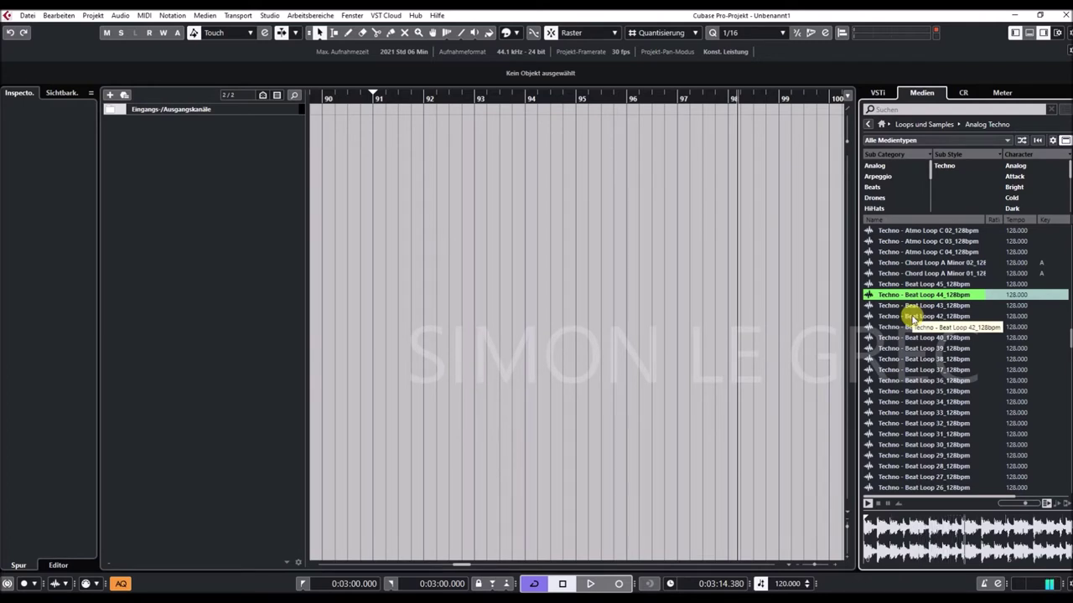
{"action": "left_click", "coordinate": [911, 316]}
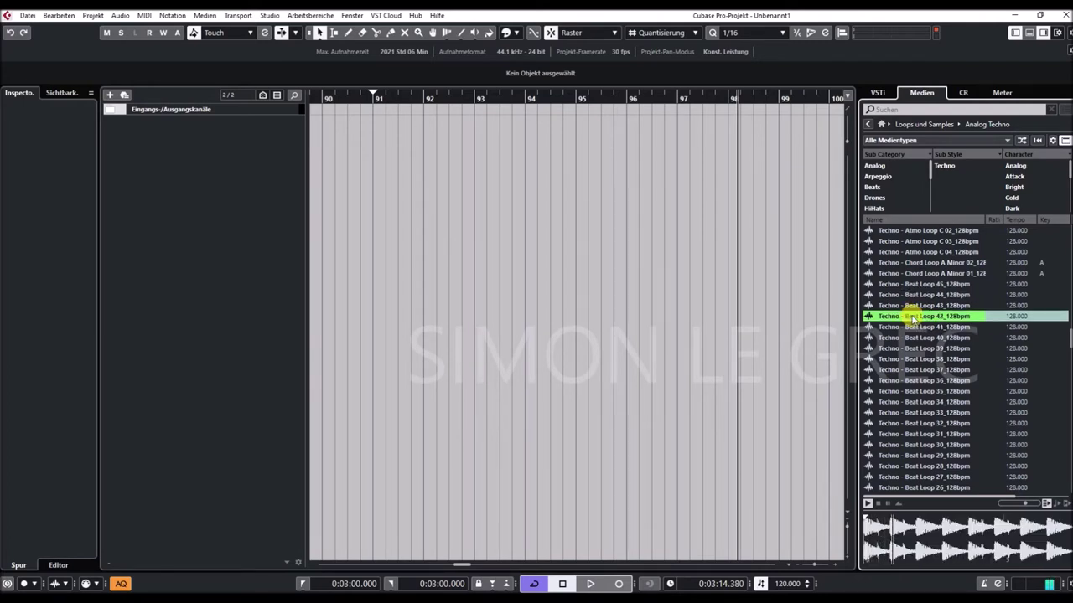
{"action": "left_click", "coordinate": [914, 339]}
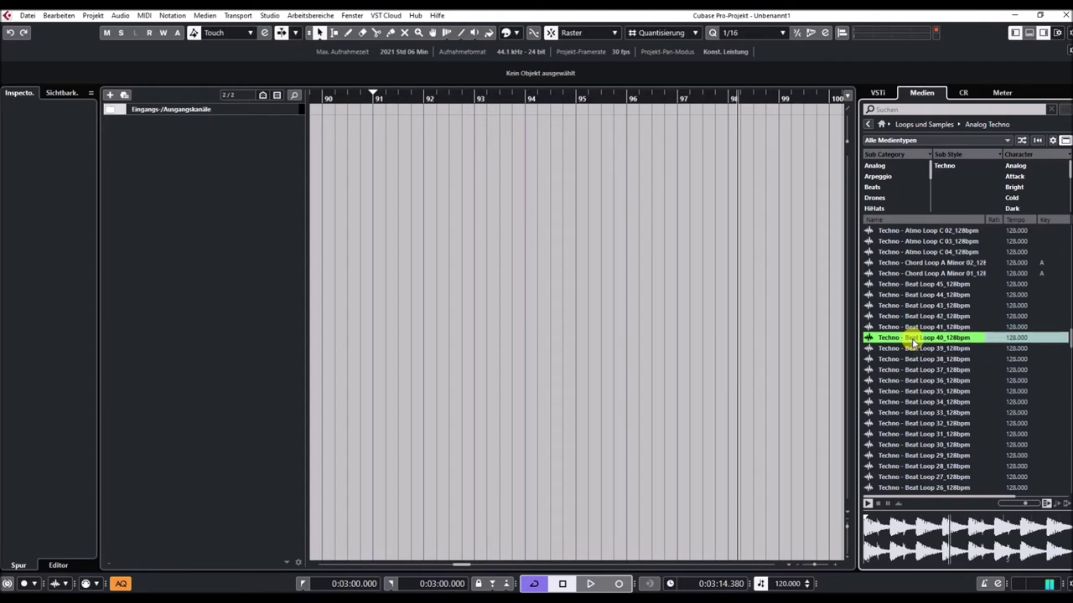
{"action": "scroll", "coordinate": [911, 356], "scroll_direction": "down", "scroll_amount": 2}
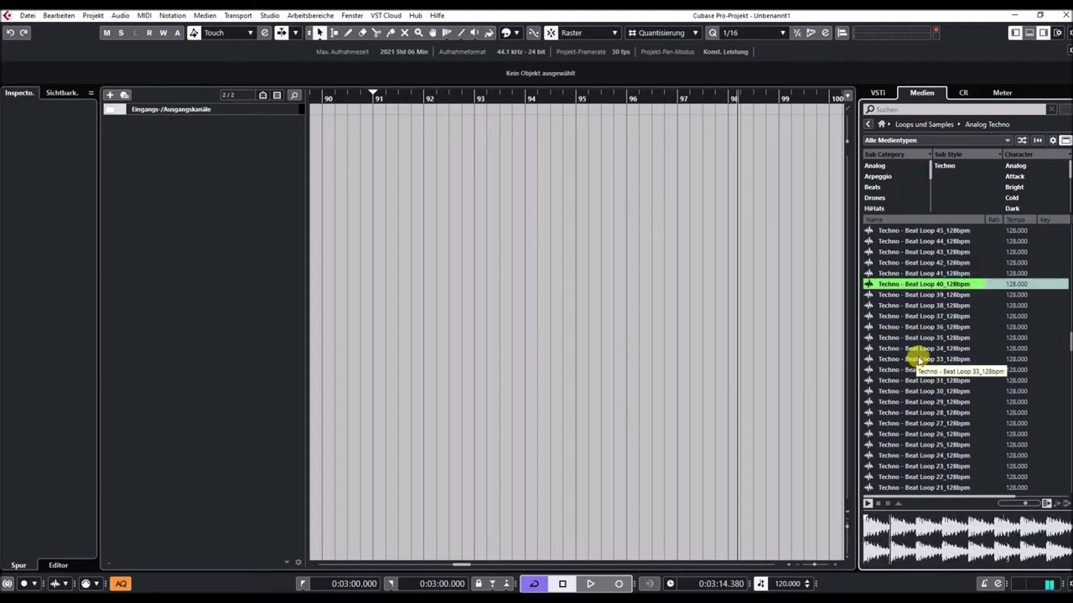
{"action": "left_click", "coordinate": [912, 307]}
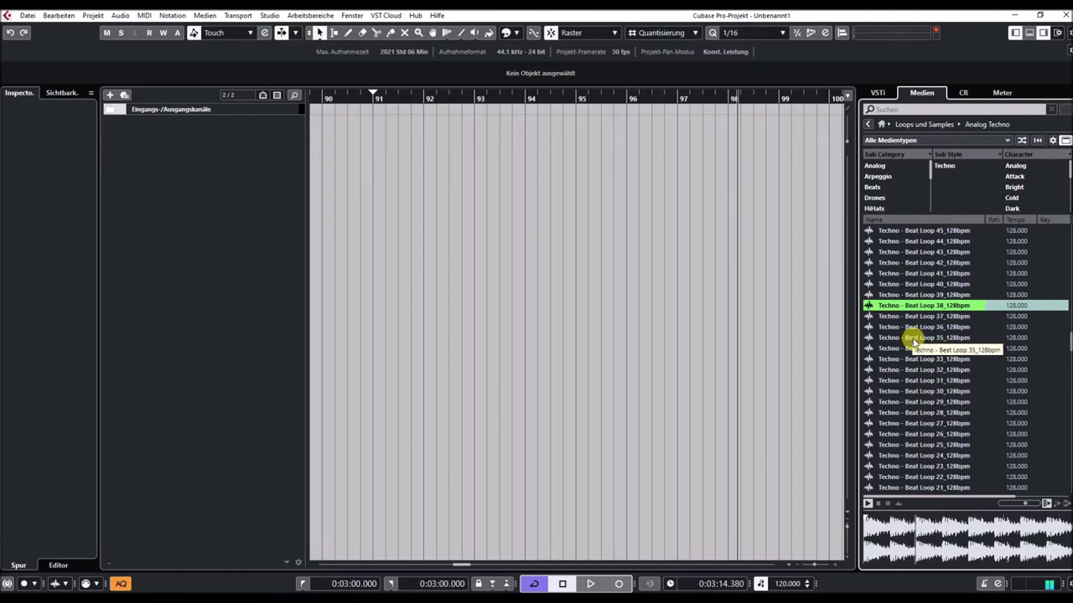
{"action": "left_click", "coordinate": [911, 338]}
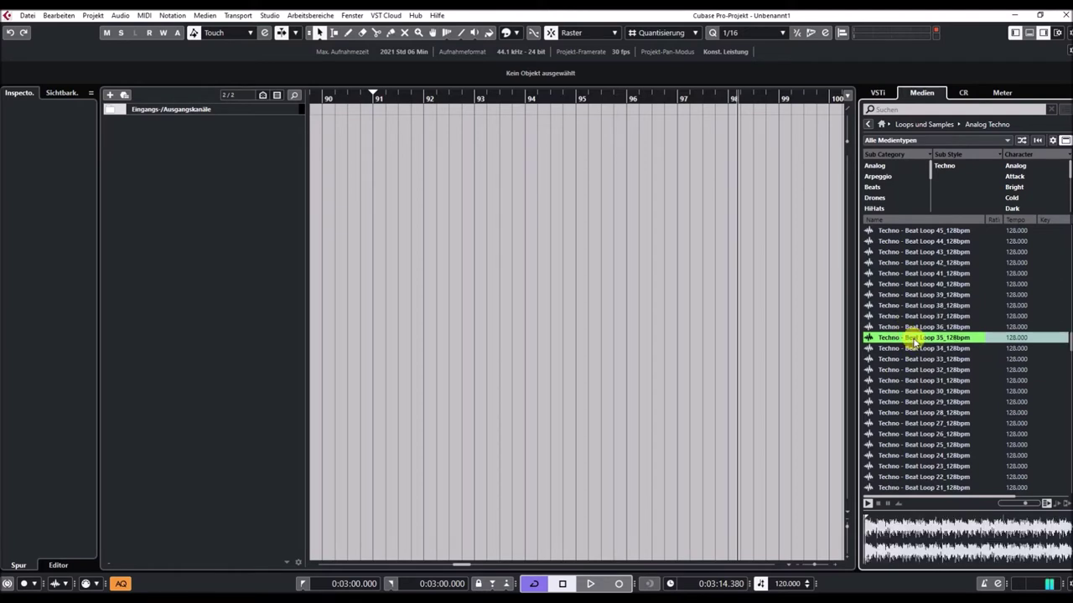
{"action": "scroll", "coordinate": [912, 338], "scroll_direction": "down", "scroll_amount": 4}
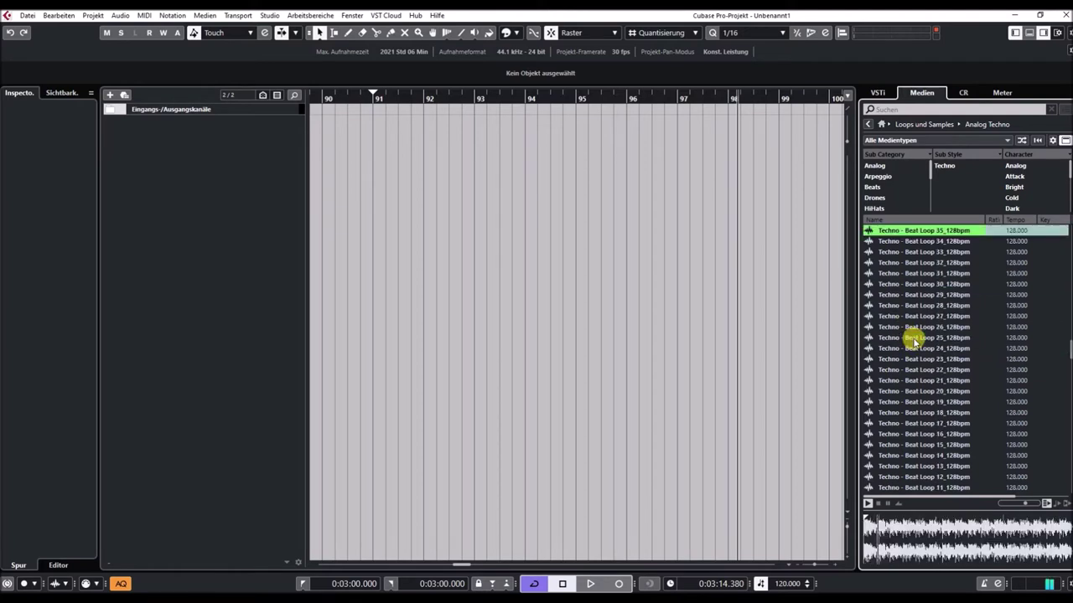
{"action": "left_click", "coordinate": [914, 263]}
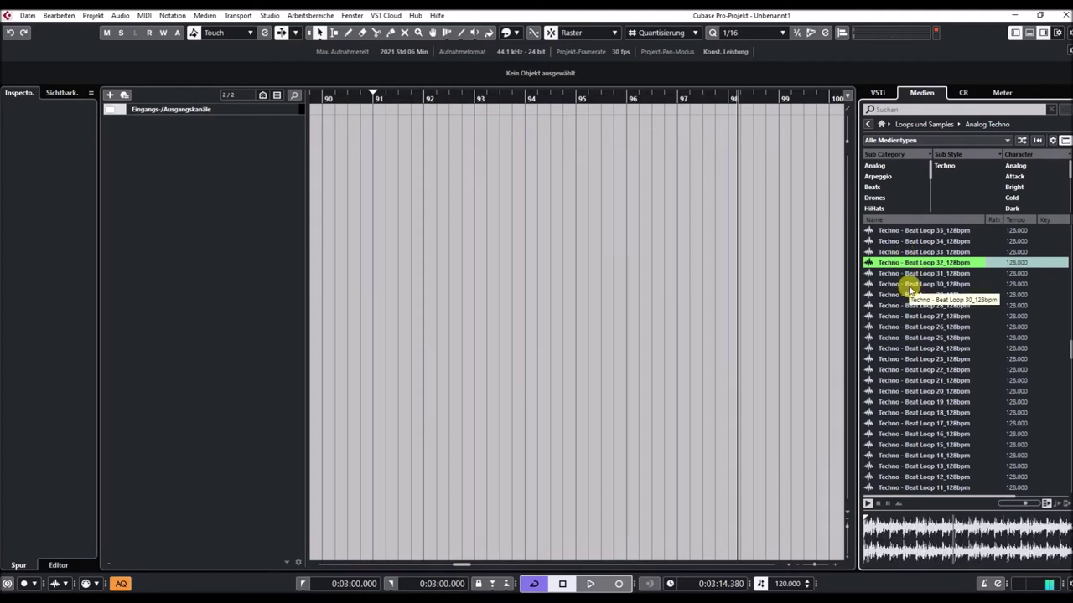
{"action": "left_click", "coordinate": [911, 285]}
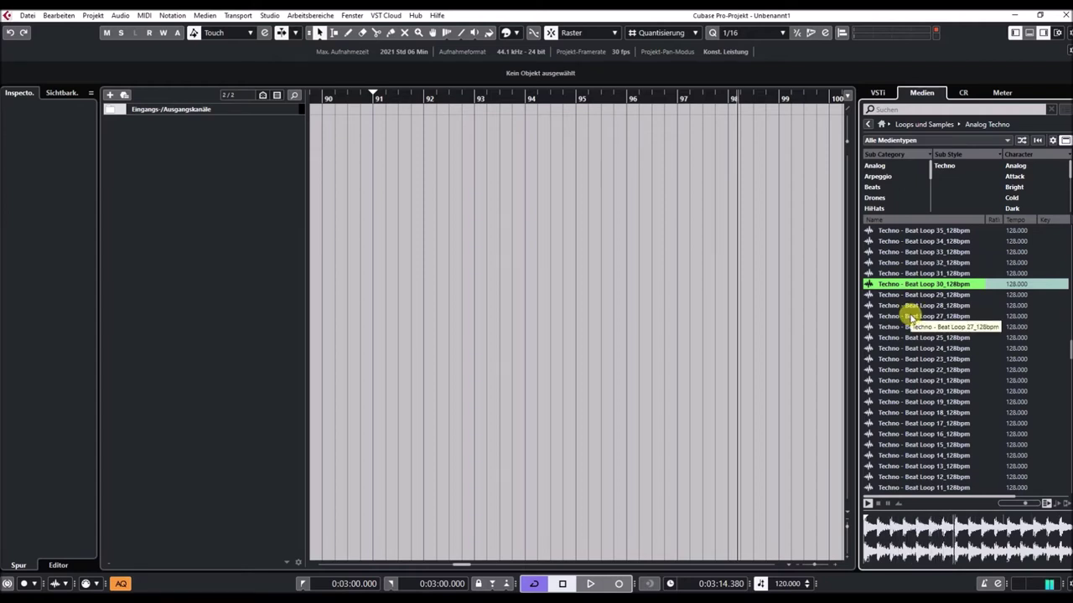
{"action": "left_click", "coordinate": [911, 316]}
Audition the 128 bpm Techno Beat Loops 24, 22, 19, 16 and 13
{"action": "scroll", "coordinate": [912, 317], "scroll_direction": "down", "scroll_amount": 2}
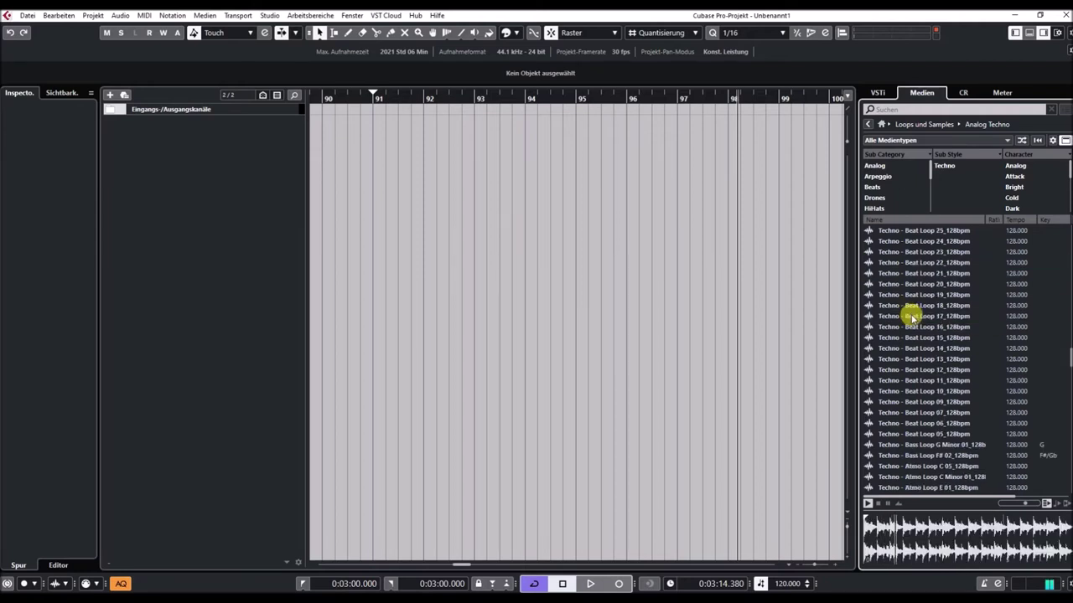
{"action": "left_click", "coordinate": [919, 242]}
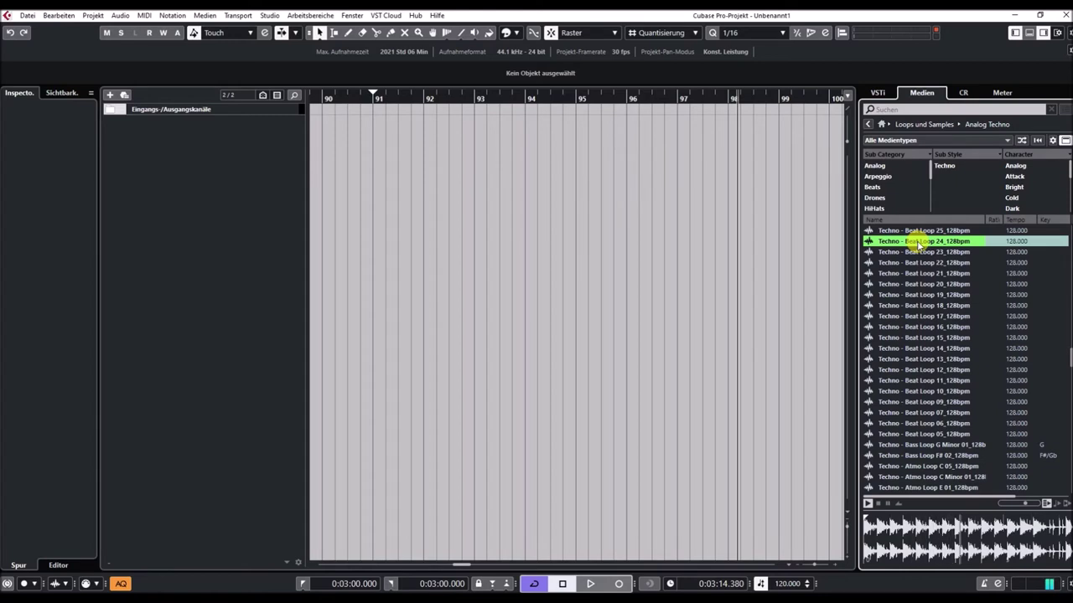
{"action": "left_click", "coordinate": [918, 262]}
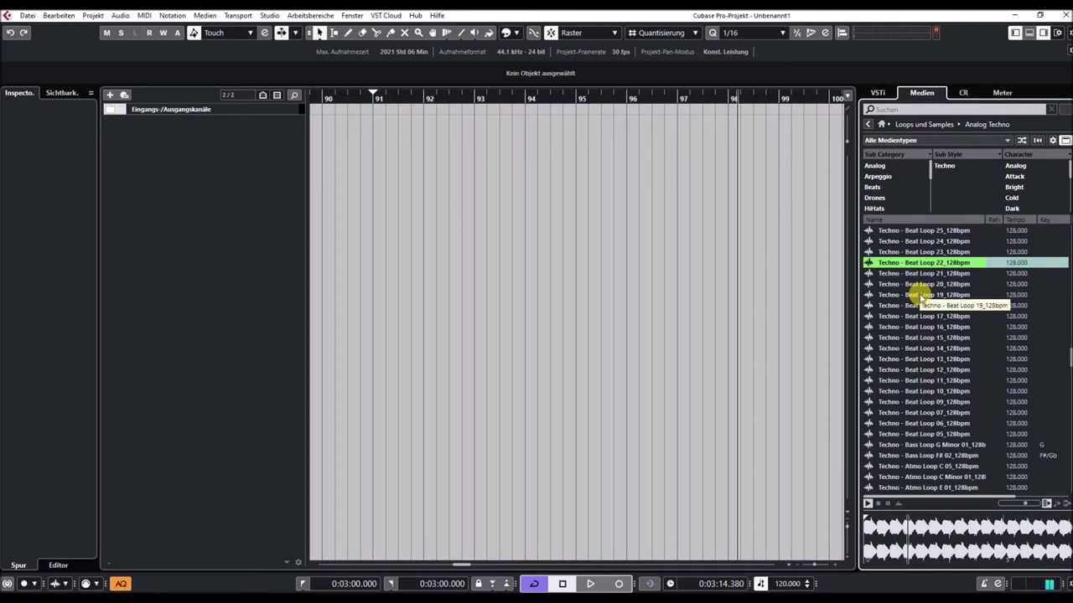
{"action": "left_click", "coordinate": [922, 295]}
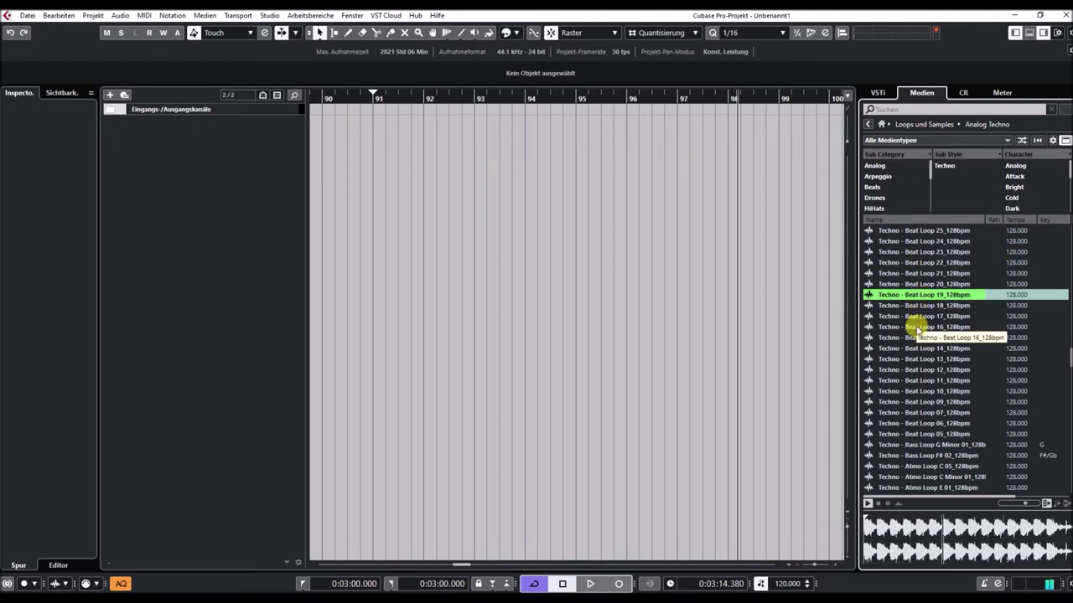
{"action": "left_click", "coordinate": [912, 327]}
{"action": "scroll", "coordinate": [910, 342], "scroll_direction": "down", "scroll_amount": 3}
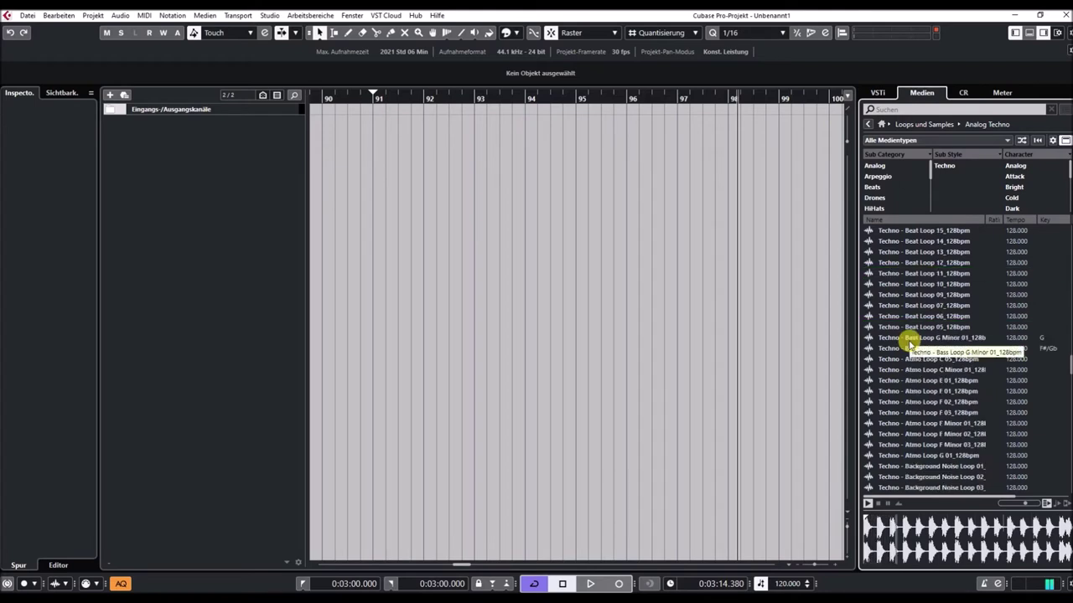
{"action": "left_click", "coordinate": [919, 254]}
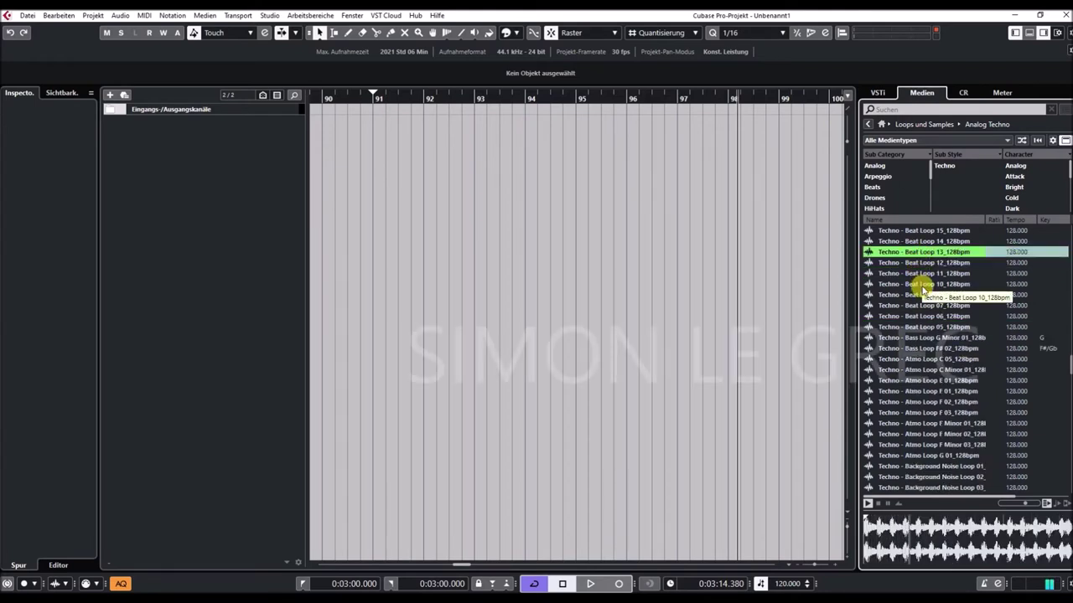
Audition the 128 bpm Techno Beat Loops 10 and 07 and the Bass Loop G Minor 01
{"action": "left_click", "coordinate": [922, 286]}
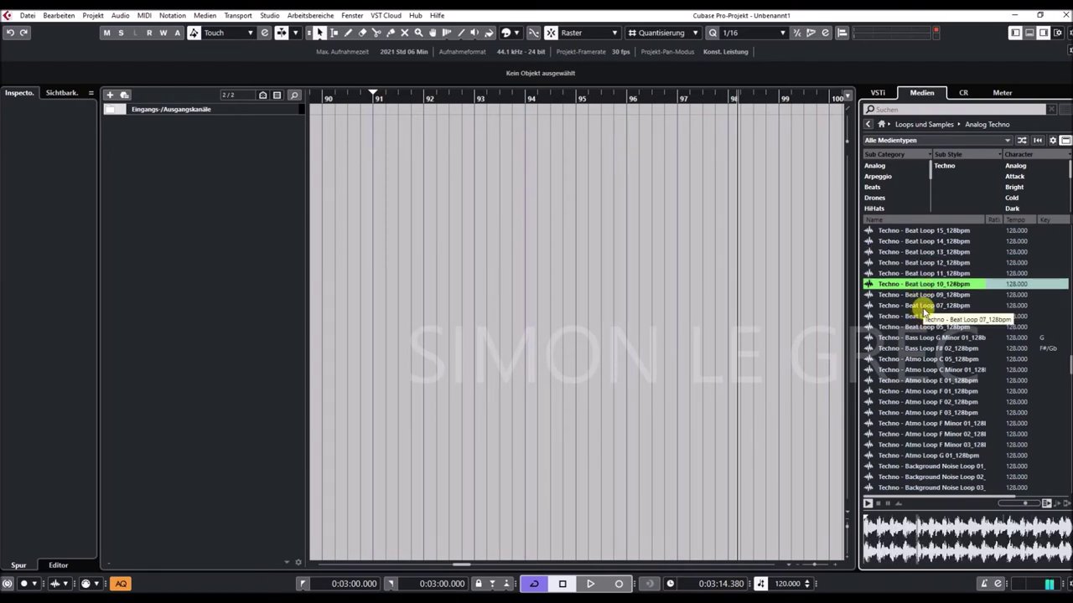
{"action": "left_click", "coordinate": [925, 308]}
{"action": "scroll", "coordinate": [922, 311], "scroll_direction": "down", "scroll_amount": 2}
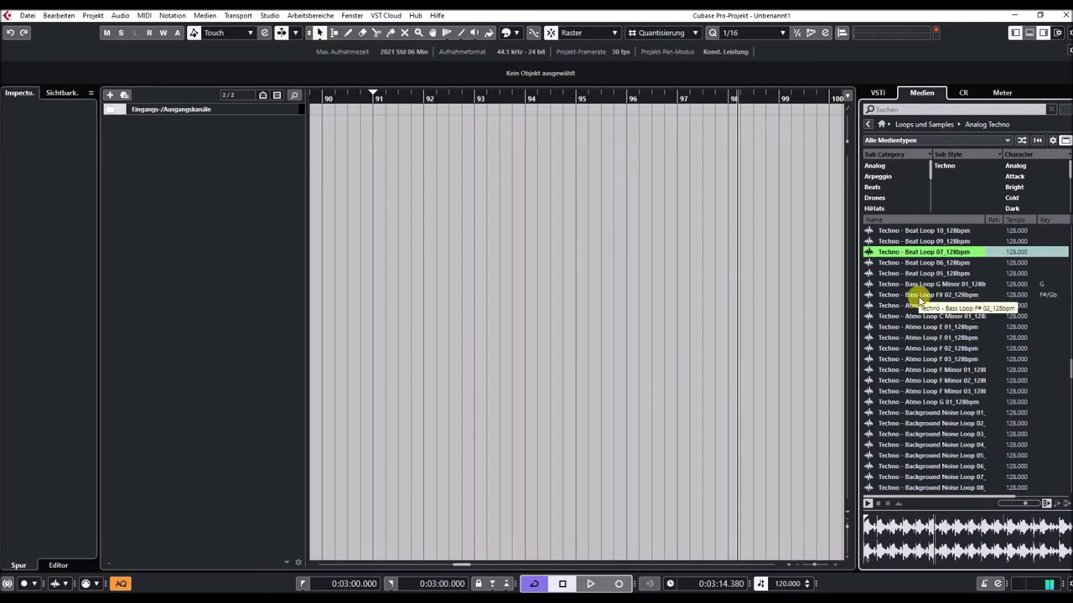
{"action": "left_click", "coordinate": [925, 285]}
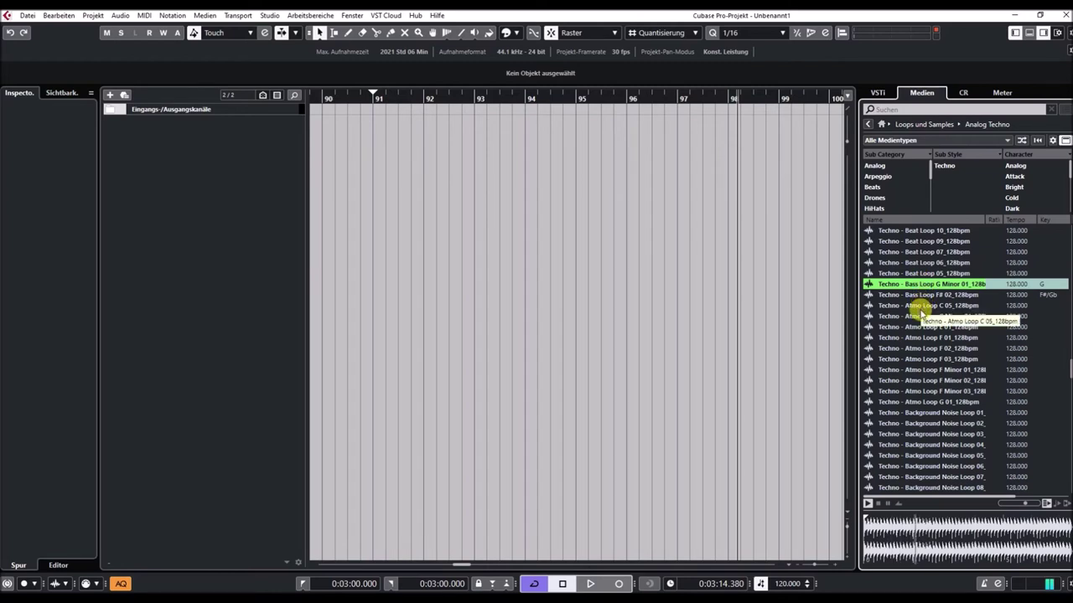
Audition the 128 bpm Techno Atmo Loops C 05, F 01, F Minor 01 and F Minor 03
{"action": "left_click", "coordinate": [921, 307]}
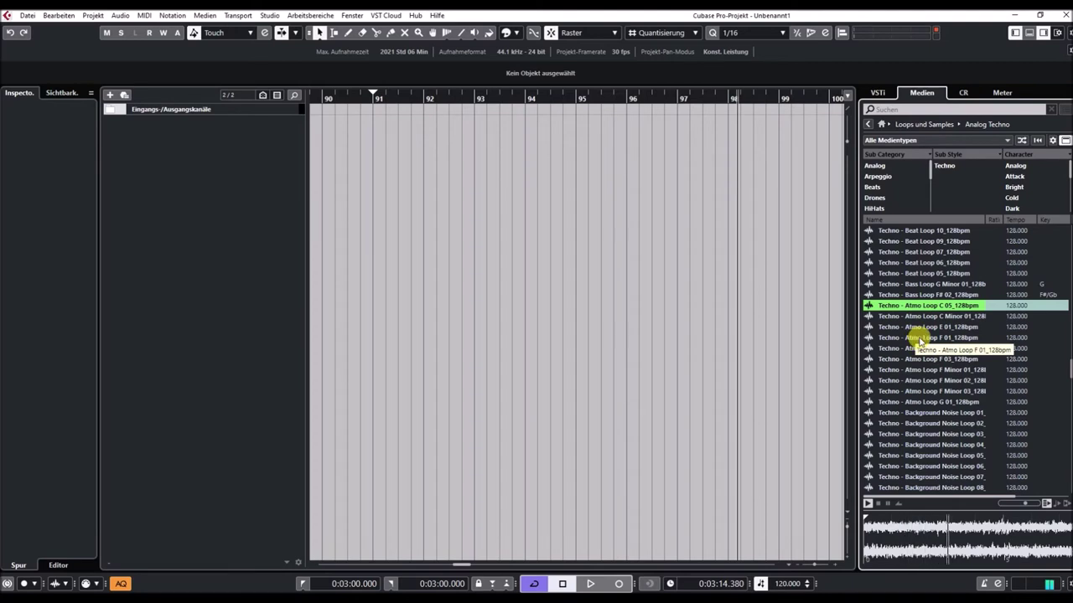
{"action": "left_click", "coordinate": [920, 339]}
{"action": "scroll", "coordinate": [919, 339], "scroll_direction": "down", "scroll_amount": 2}
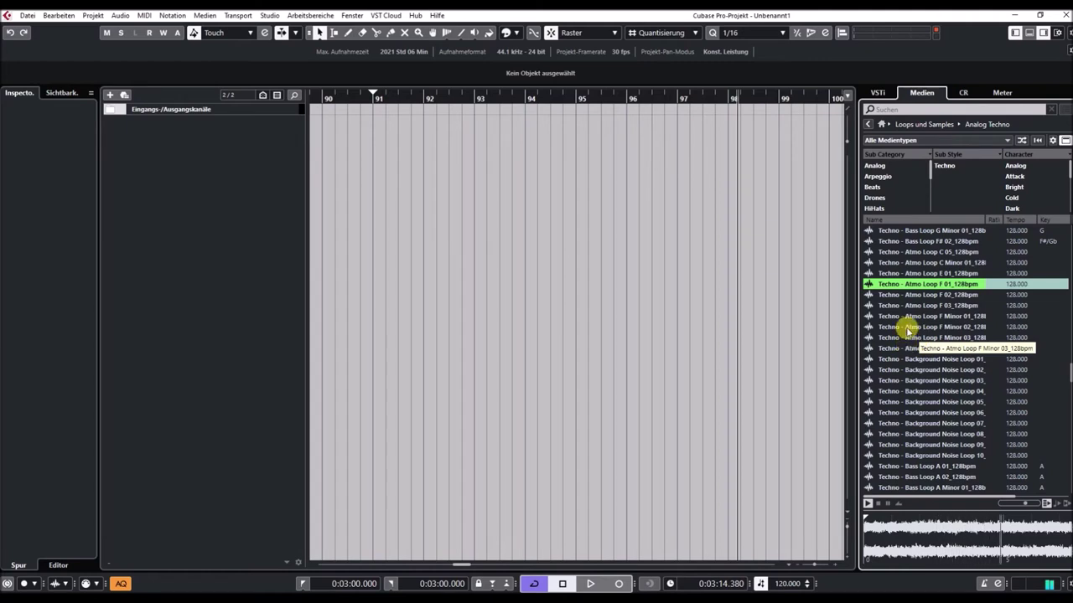
{"action": "left_click", "coordinate": [909, 317]}
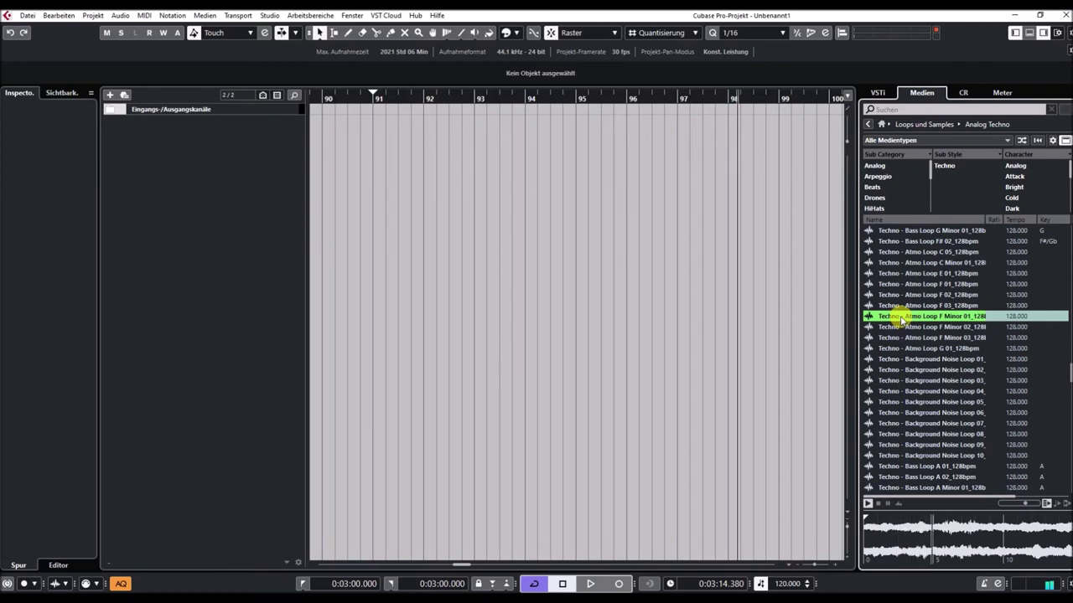
{"action": "left_click", "coordinate": [911, 338]}
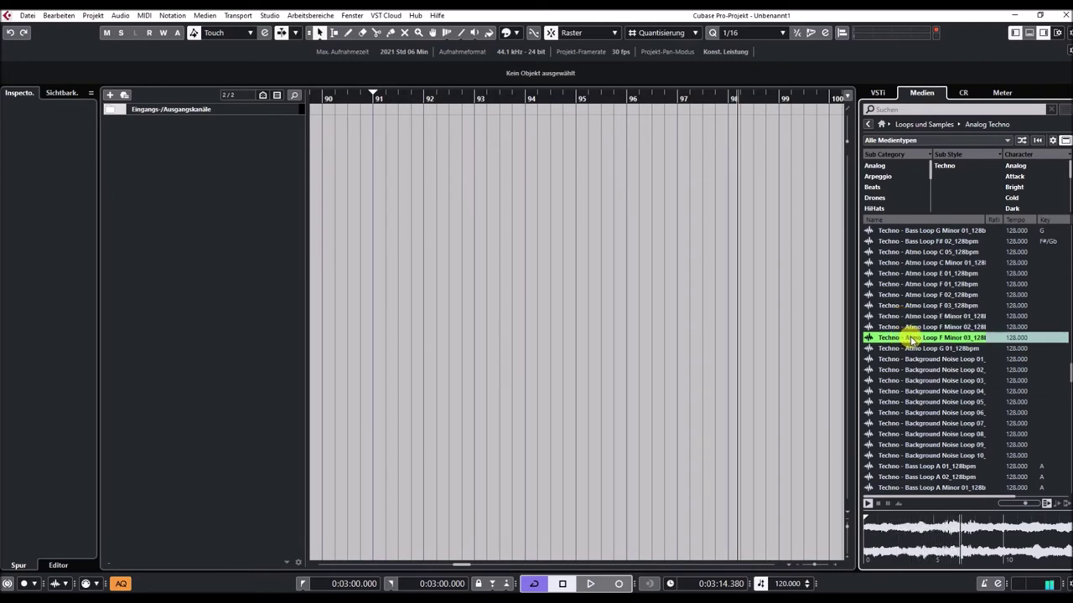
Audition the 128 bpm Techno Background Noise Loops 02, 04, 07 and 09
{"action": "scroll", "coordinate": [912, 337], "scroll_direction": "down", "scroll_amount": 2}
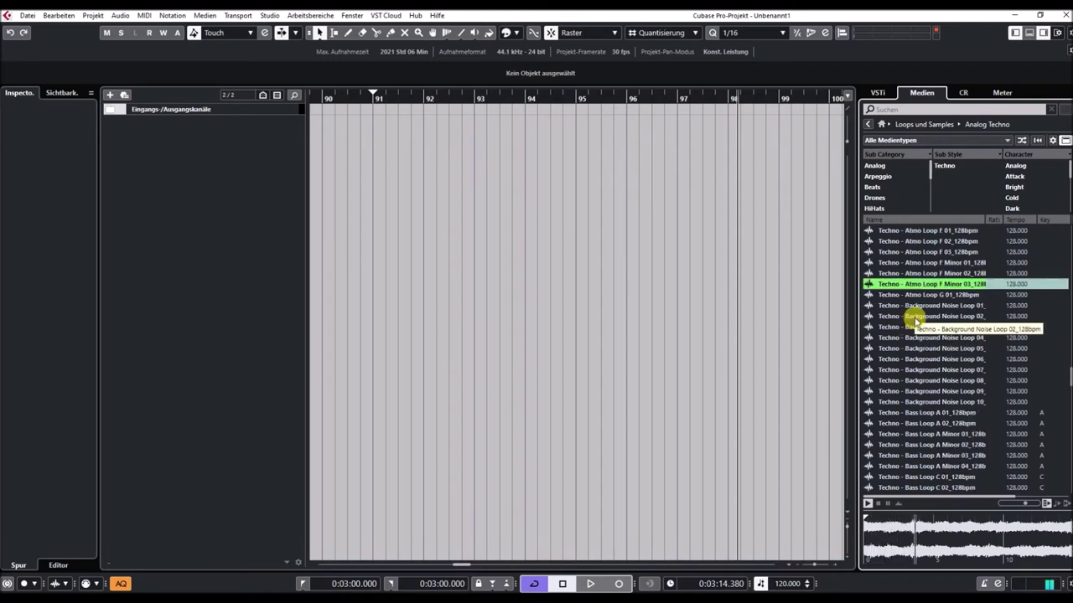
{"action": "left_click", "coordinate": [913, 319]}
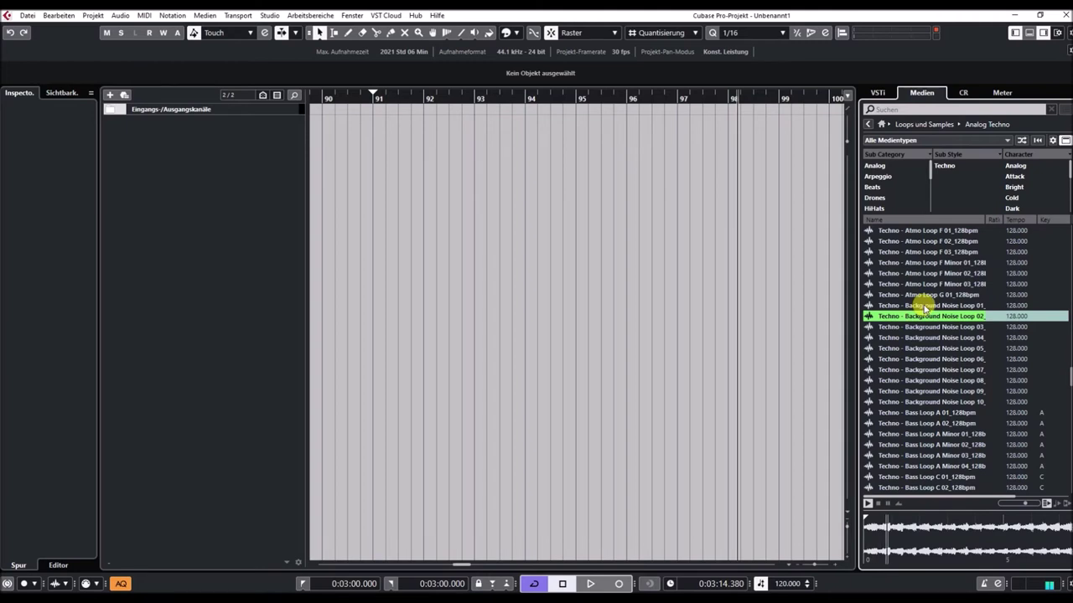
{"action": "scroll", "coordinate": [922, 312], "scroll_direction": "down", "scroll_amount": 2}
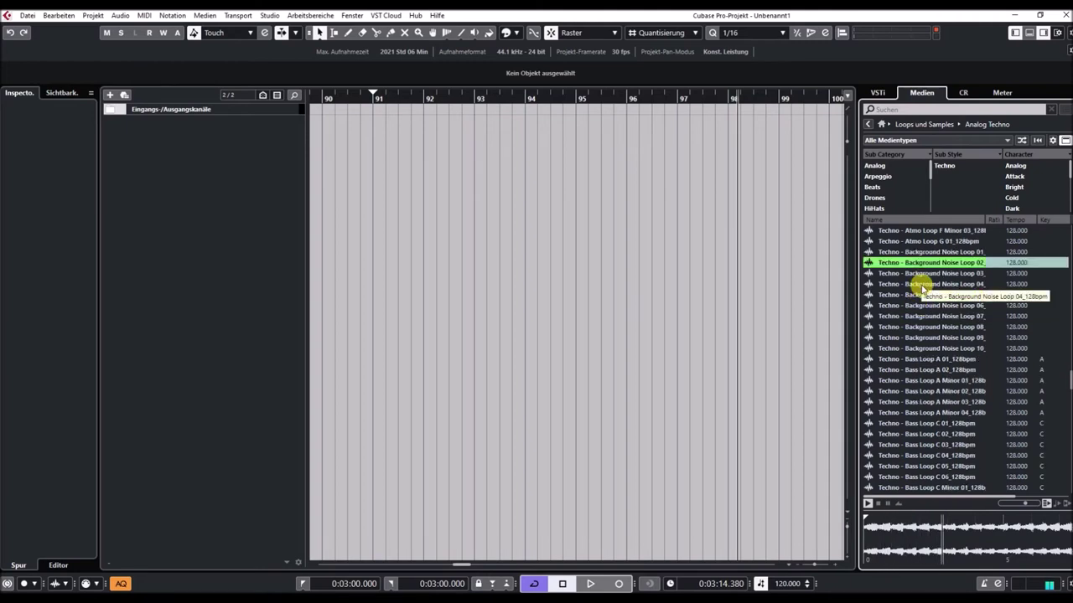
{"action": "left_click", "coordinate": [922, 285]}
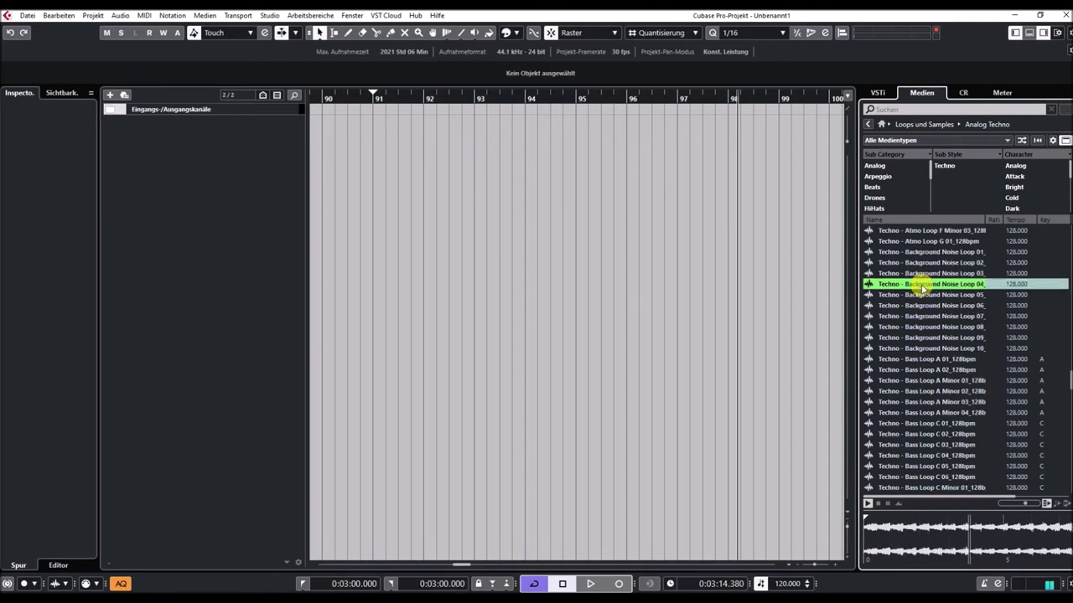
{"action": "left_click", "coordinate": [916, 318]}
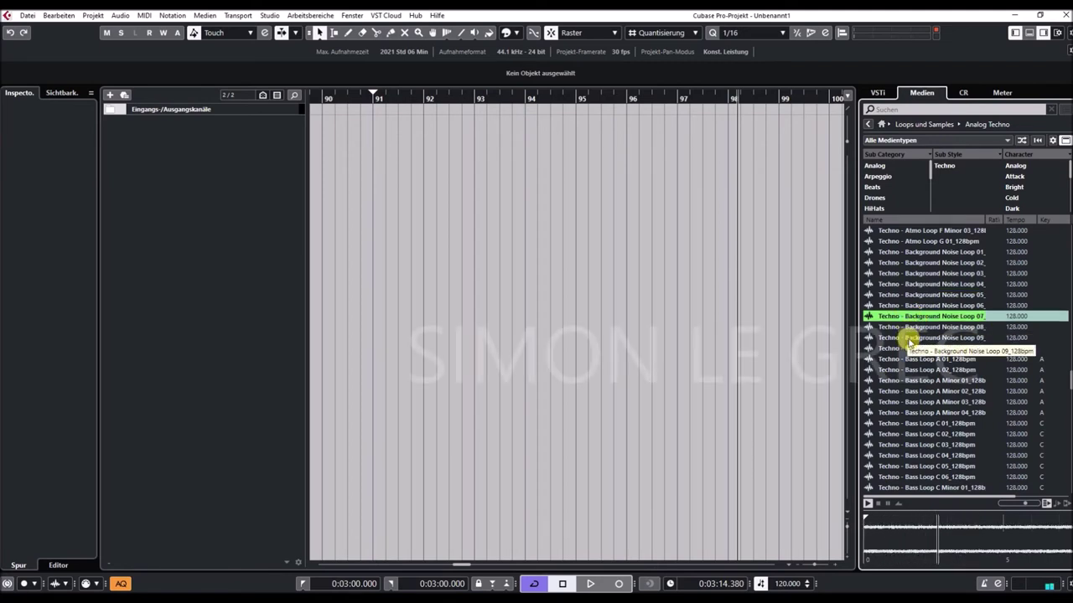
{"action": "left_click", "coordinate": [908, 339]}
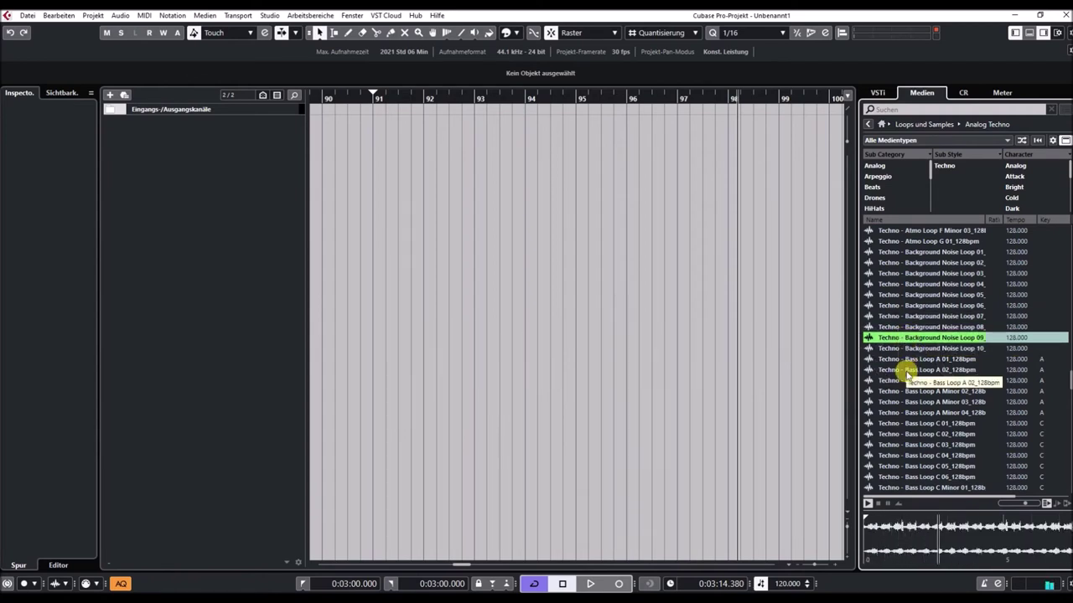
Audition the Techno Bass Loops A 02 and A Minor 02, and insert Bass Loop C 03_128bpm on a new track at bar 91
{"action": "left_click", "coordinate": [909, 372]}
{"action": "scroll", "coordinate": [910, 370], "scroll_direction": "down", "scroll_amount": 2}
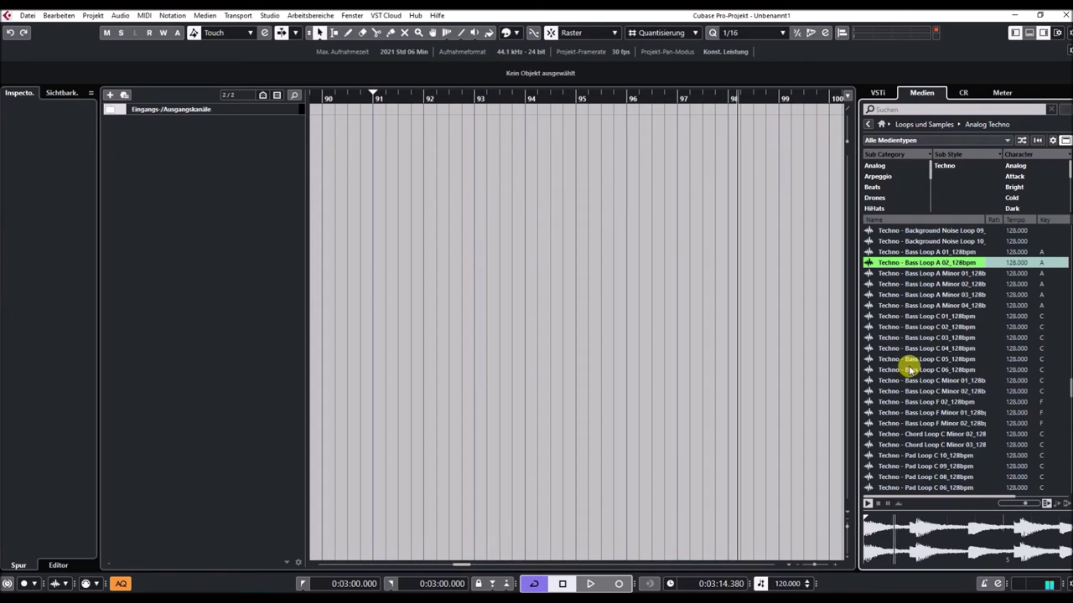
{"action": "left_click", "coordinate": [919, 286]}
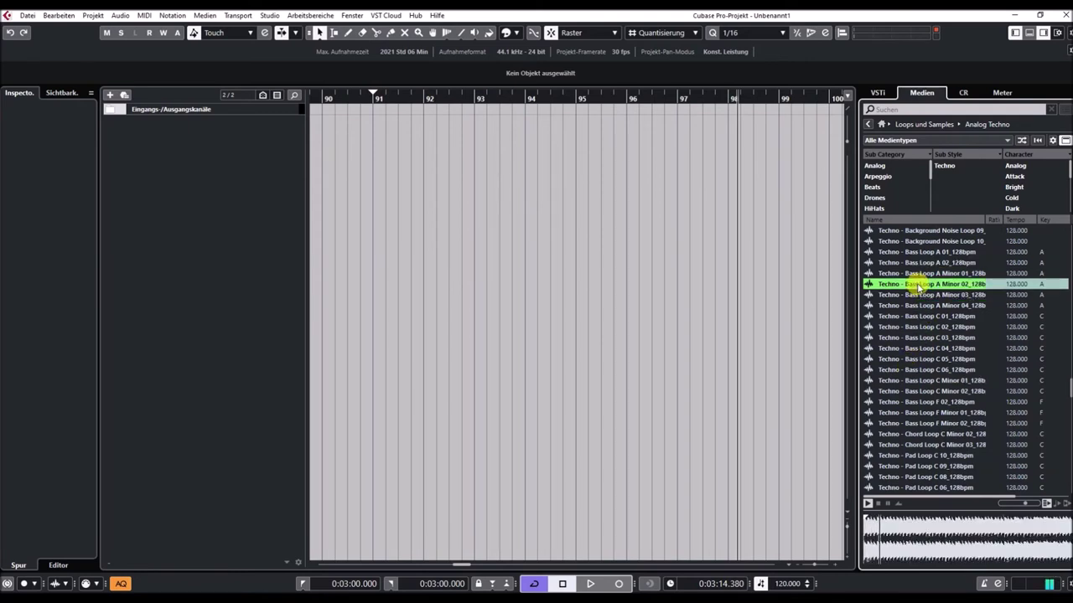
{"action": "double_click", "coordinate": [911, 337]}
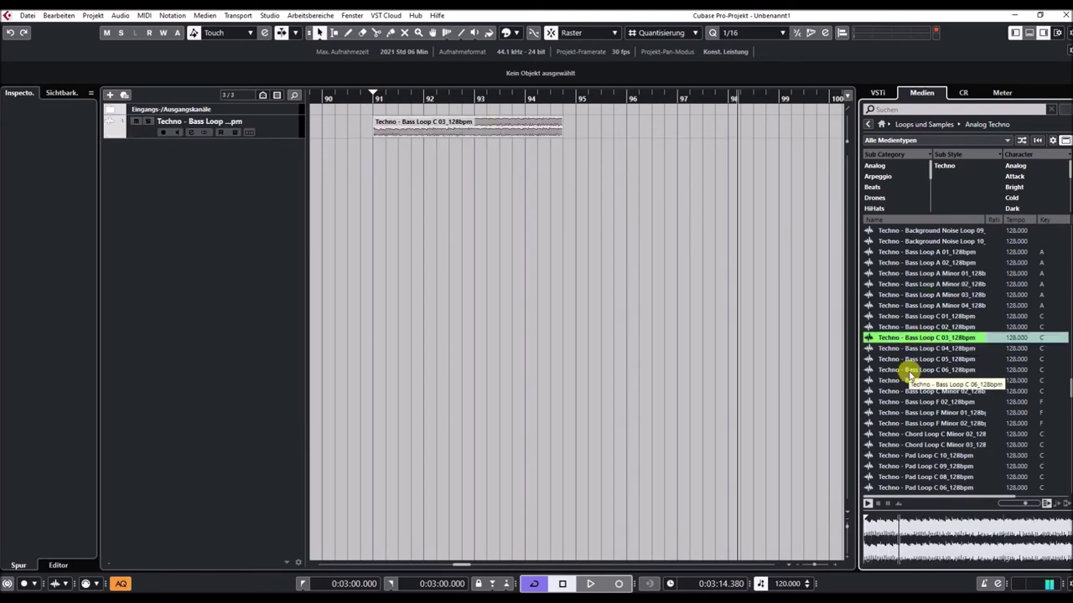
Audition the 128 bpm Techno Bass Loops C 06 and F 02 and the Chord Loop C Minor 02
{"action": "scroll", "coordinate": [910, 375], "scroll_direction": "down", "scroll_amount": 2}
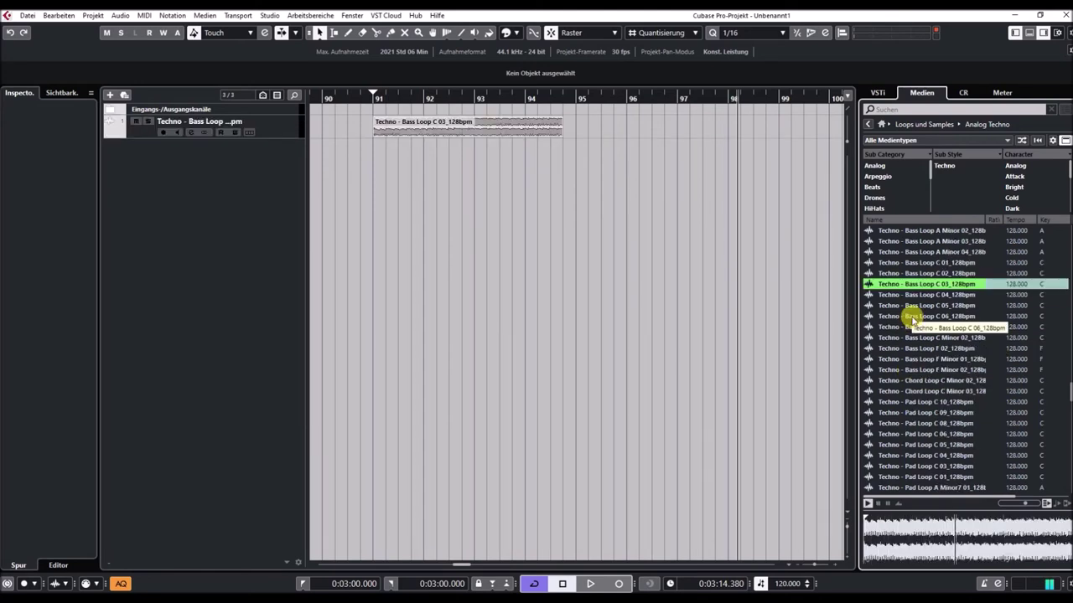
{"action": "left_click", "coordinate": [912, 318]}
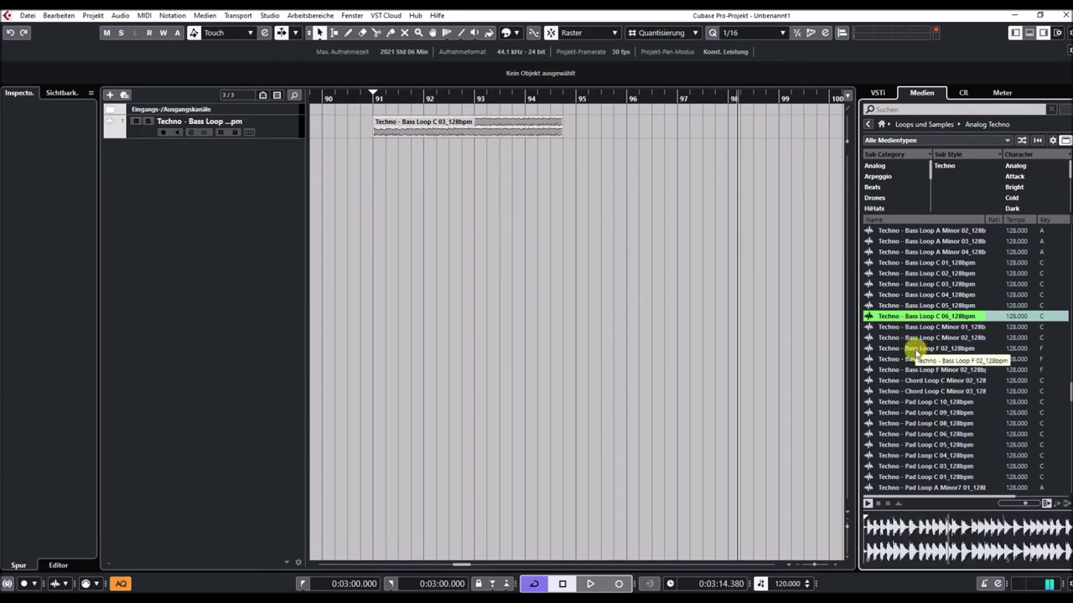
{"action": "left_click", "coordinate": [915, 350]}
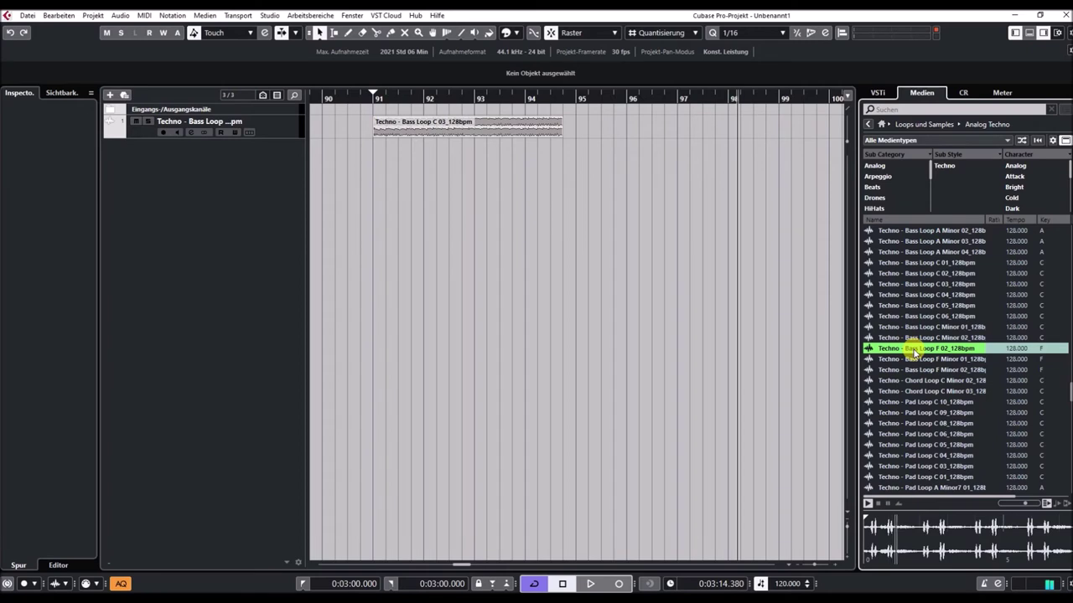
{"action": "left_click", "coordinate": [921, 381]}
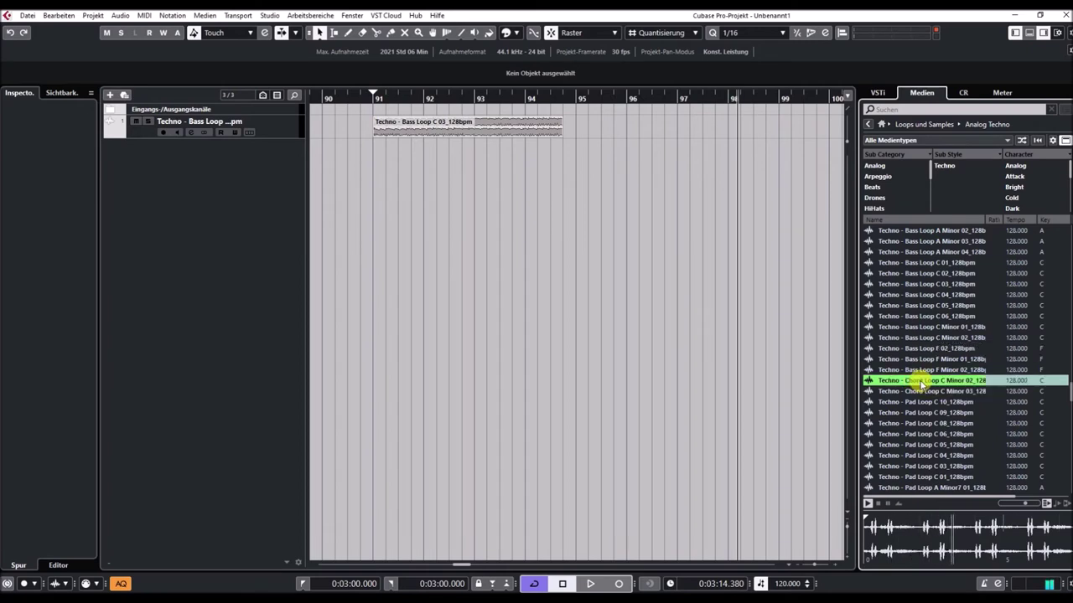
Audition the 128 bpm Techno Pad Loops C 10, C 06, C 01, A 10, A 07 and A 04
{"action": "scroll", "coordinate": [920, 381], "scroll_direction": "down", "scroll_amount": 3}
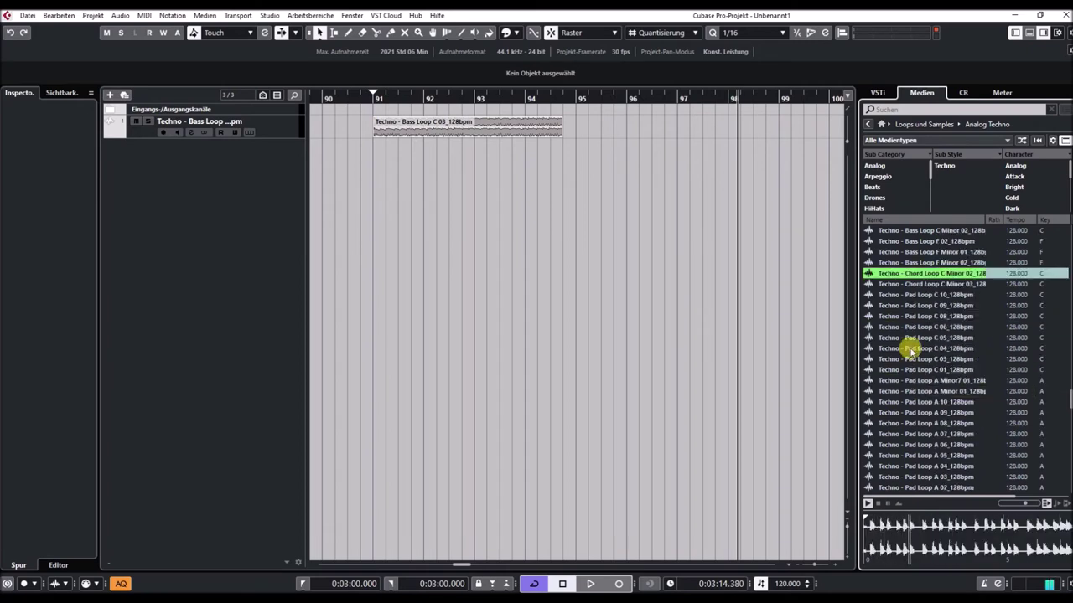
{"action": "left_click", "coordinate": [919, 296]}
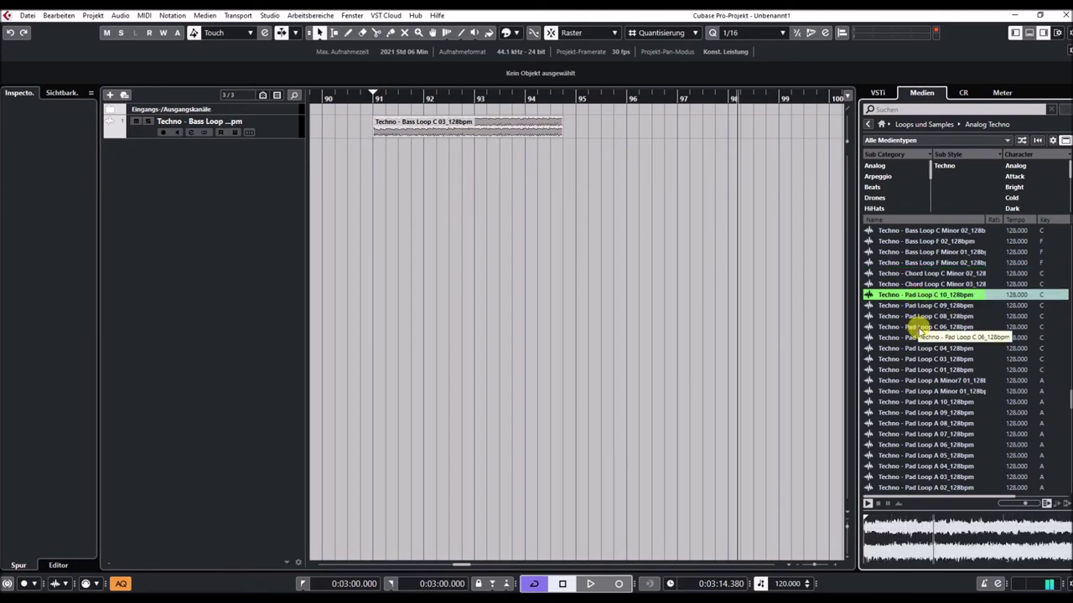
{"action": "left_click", "coordinate": [919, 328]}
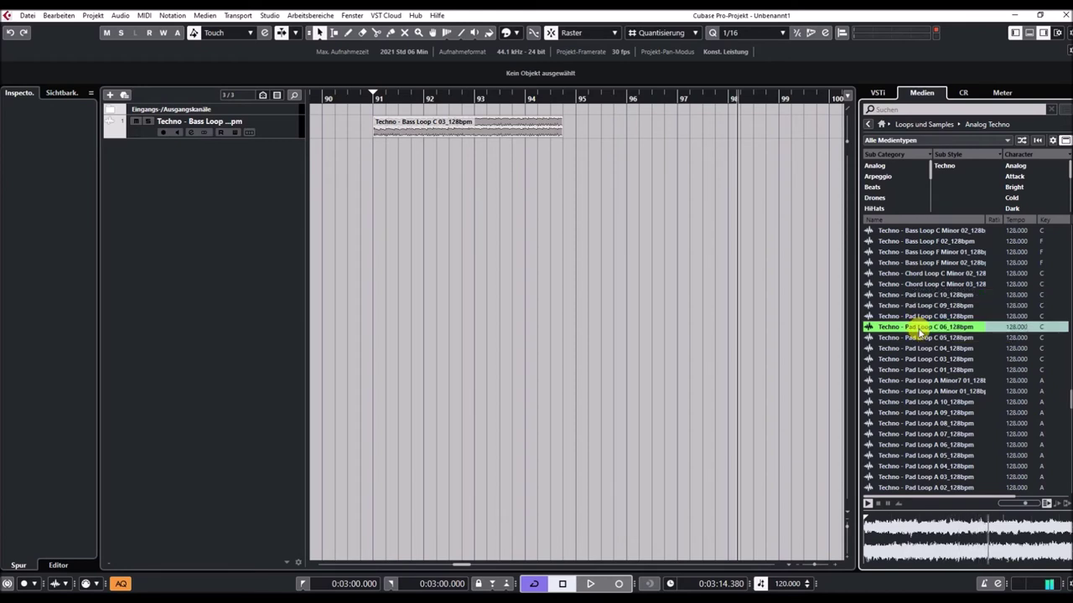
{"action": "scroll", "coordinate": [919, 332], "scroll_direction": "down", "scroll_amount": 3}
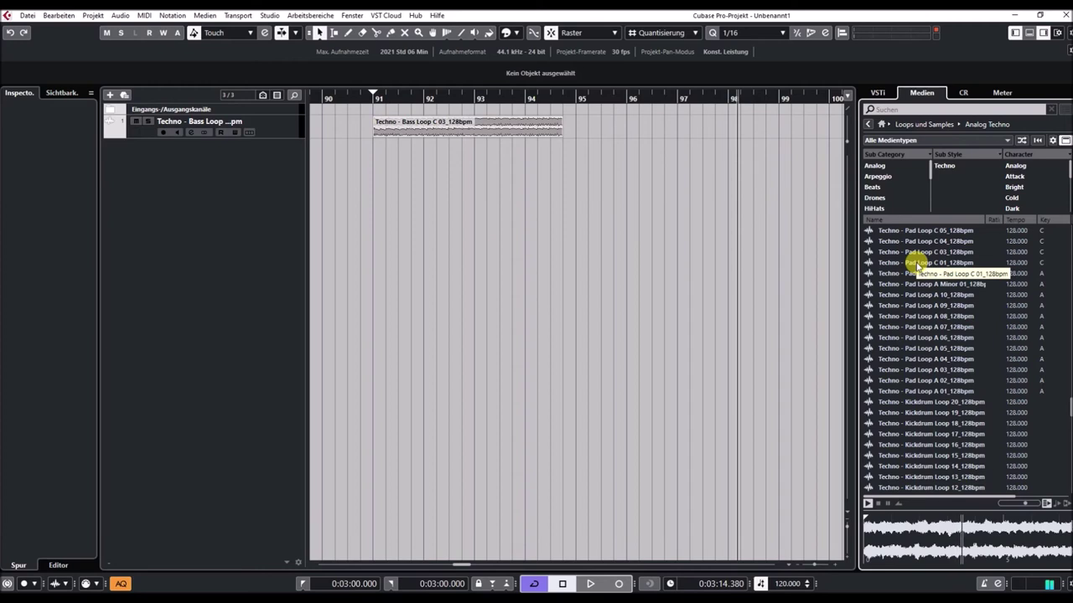
{"action": "left_click", "coordinate": [918, 264]}
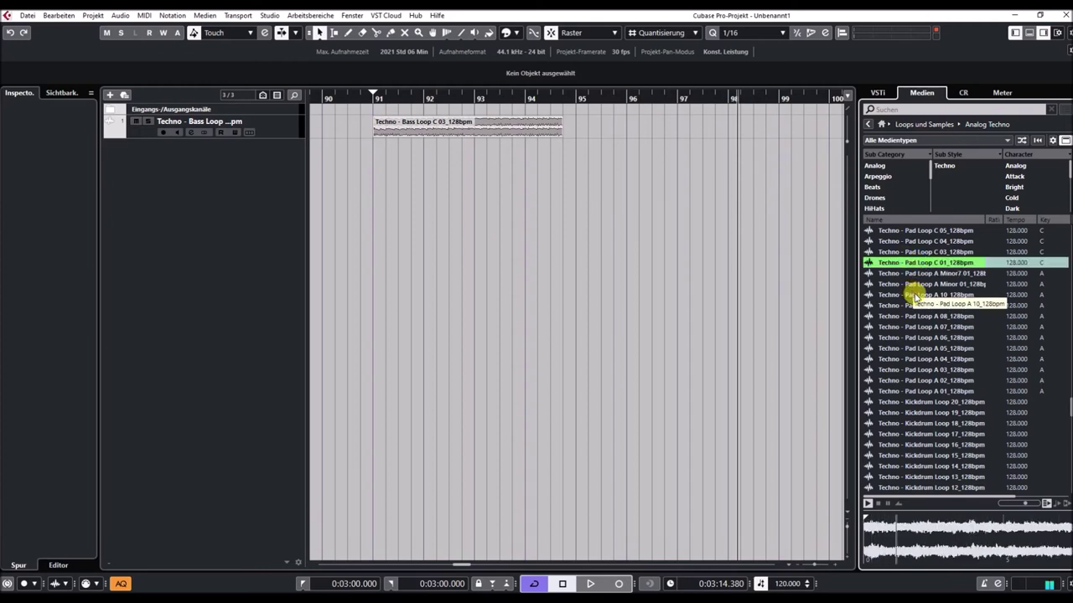
{"action": "left_click", "coordinate": [915, 296]}
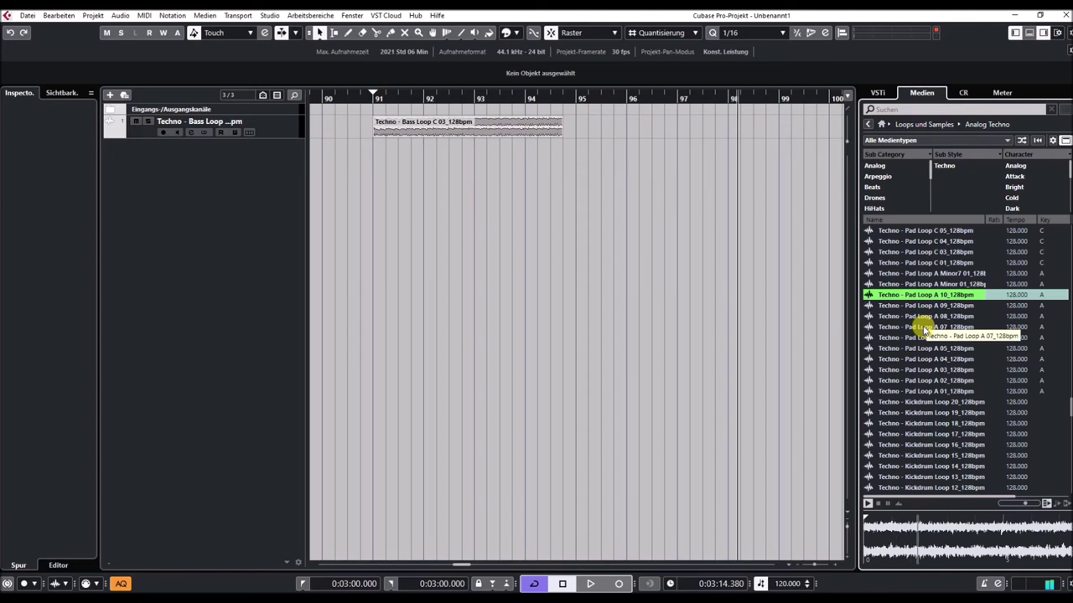
{"action": "left_click", "coordinate": [925, 328]}
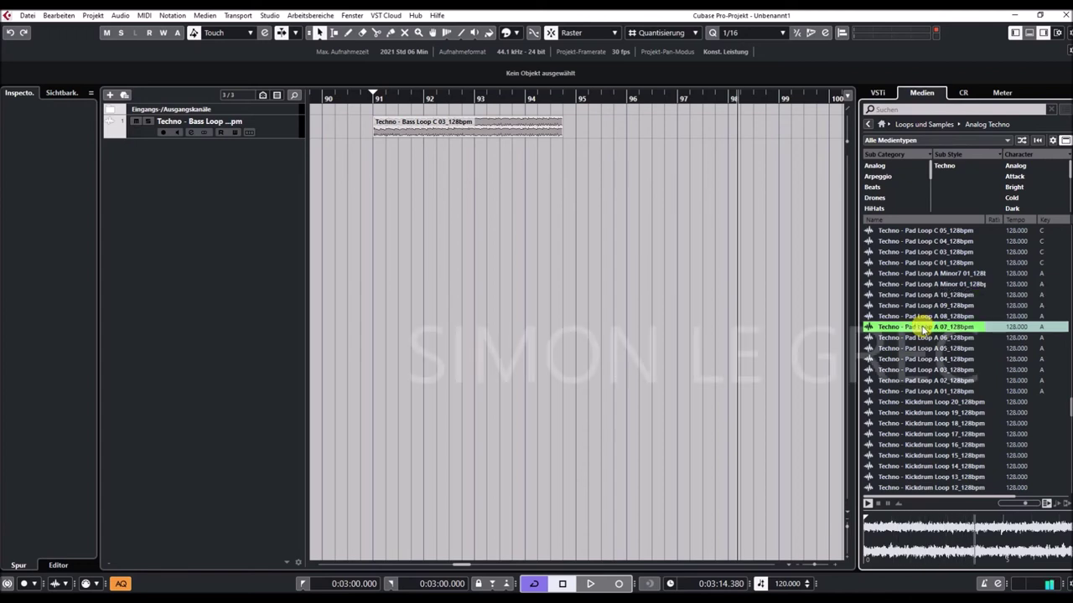
{"action": "scroll", "coordinate": [923, 329], "scroll_direction": "down", "scroll_amount": 3}
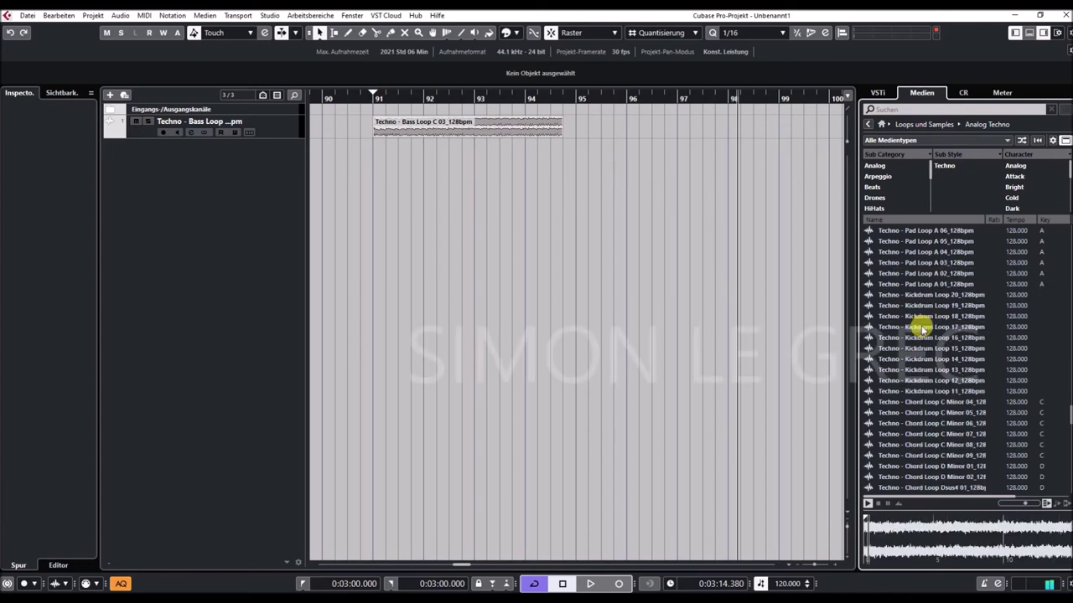
{"action": "left_click", "coordinate": [917, 254]}
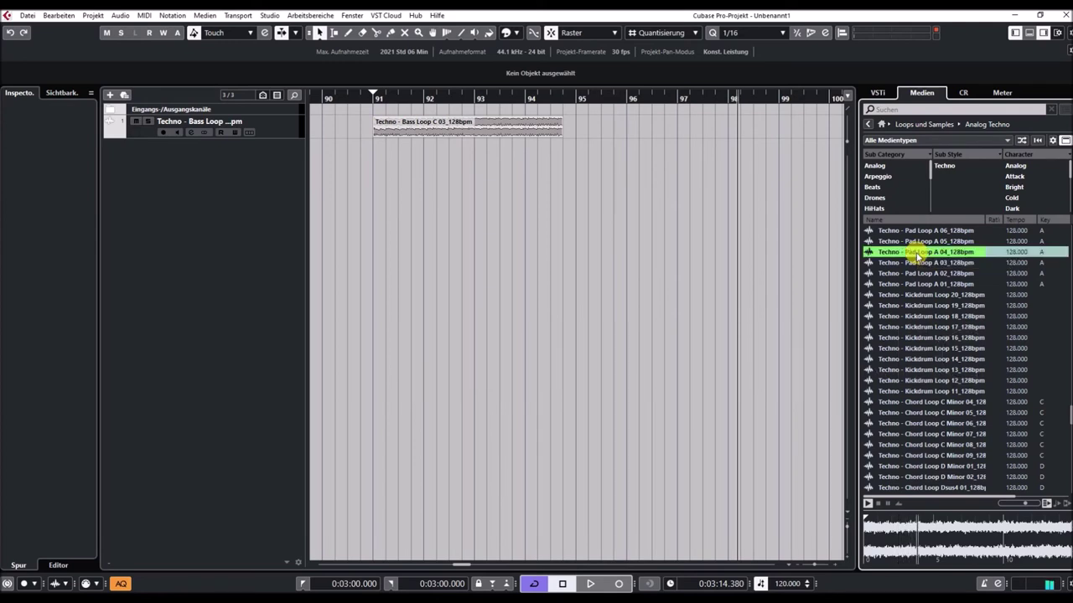
Audition the 128 bpm Techno Kickdrum Loops 20, 17 and 13
{"action": "left_click", "coordinate": [922, 297]}
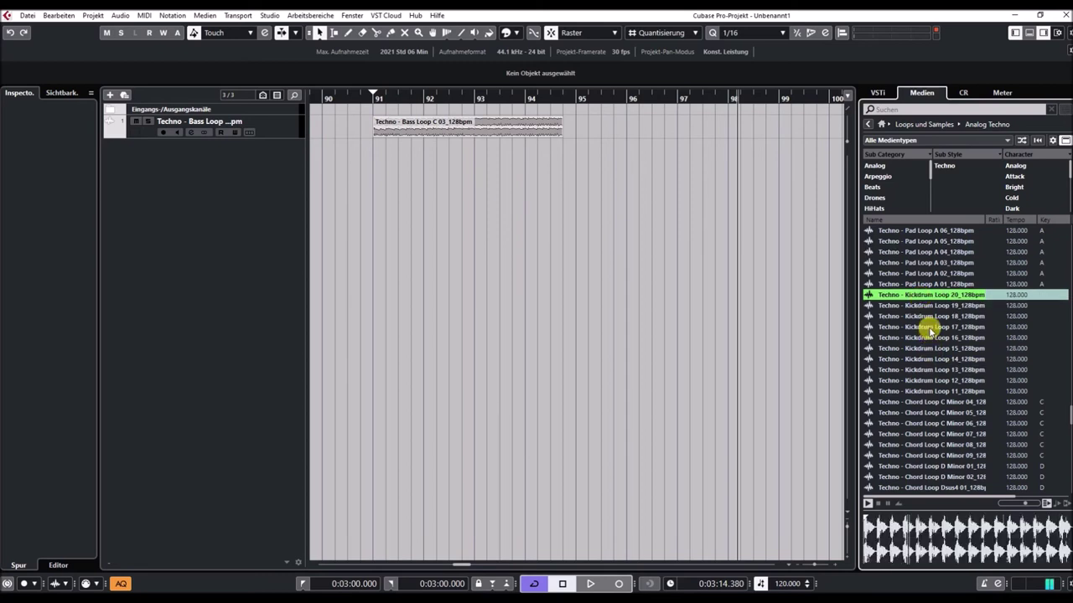
{"action": "left_click", "coordinate": [927, 330]}
{"action": "scroll", "coordinate": [927, 336], "scroll_direction": "down", "scroll_amount": 2}
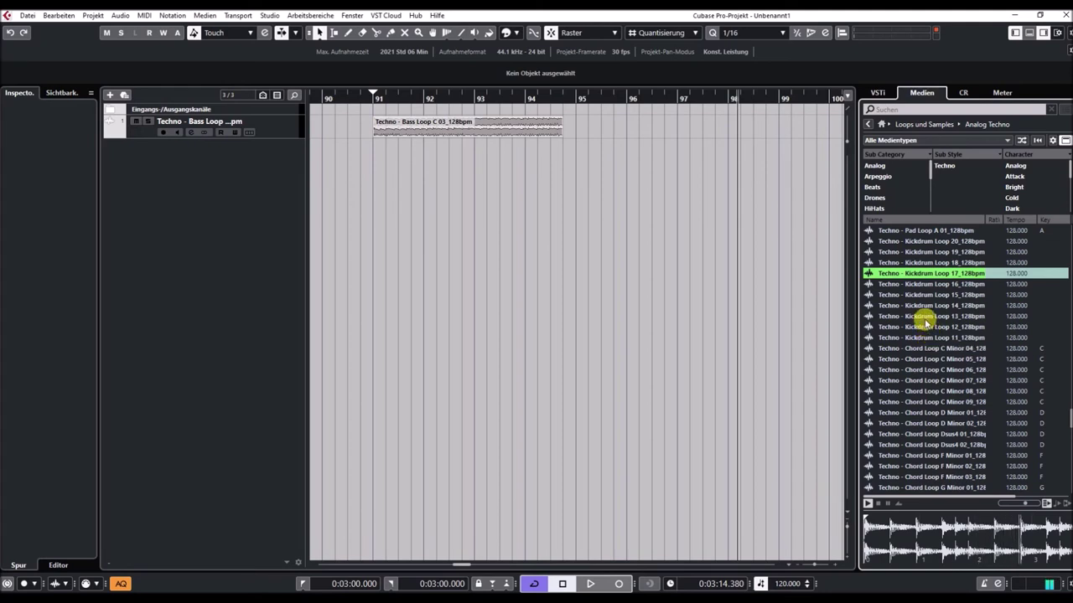
{"action": "left_click", "coordinate": [926, 318]}
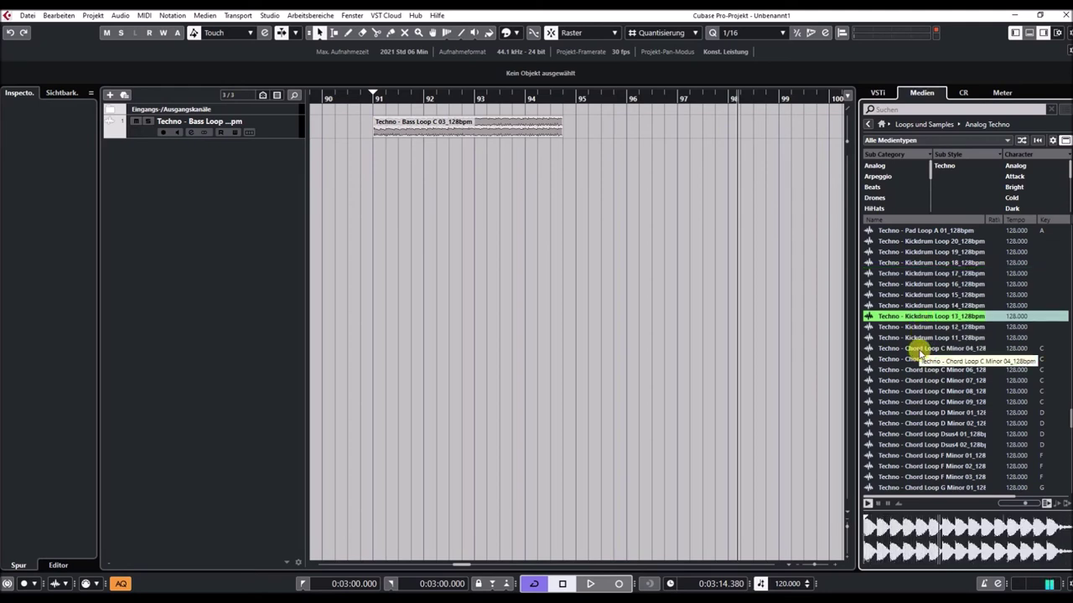
Audition the 128 bpm Techno Chord Loops C Minor 04, D Minor 01 and Dsus4 02
{"action": "left_click", "coordinate": [920, 350]}
{"action": "scroll", "coordinate": [918, 347], "scroll_direction": "down", "scroll_amount": 3}
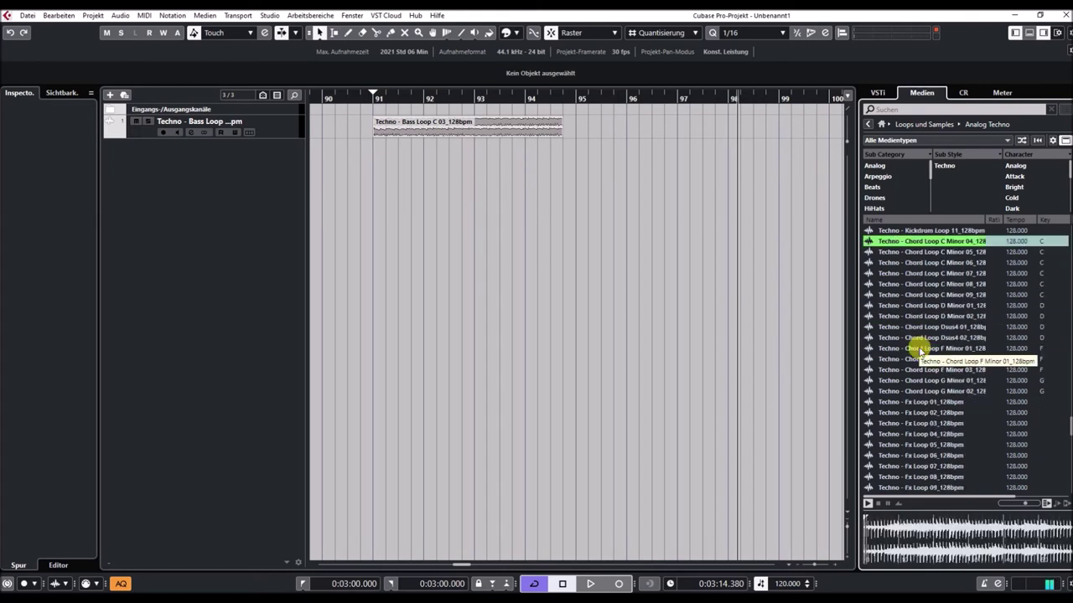
{"action": "left_click", "coordinate": [922, 306]}
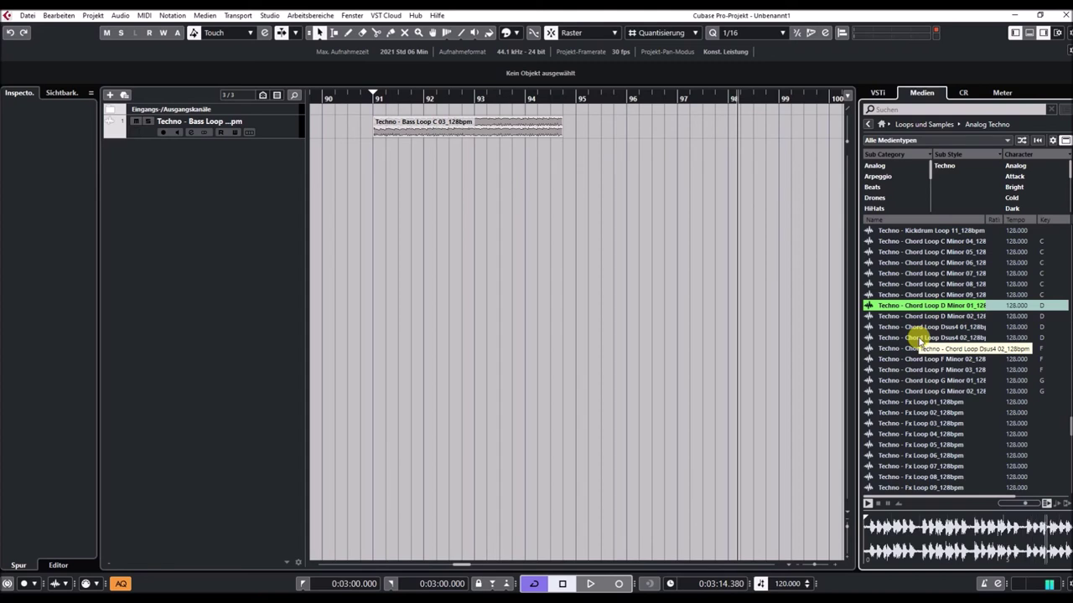
{"action": "left_click", "coordinate": [920, 340]}
{"action": "scroll", "coordinate": [920, 368], "scroll_direction": "down", "scroll_amount": 2}
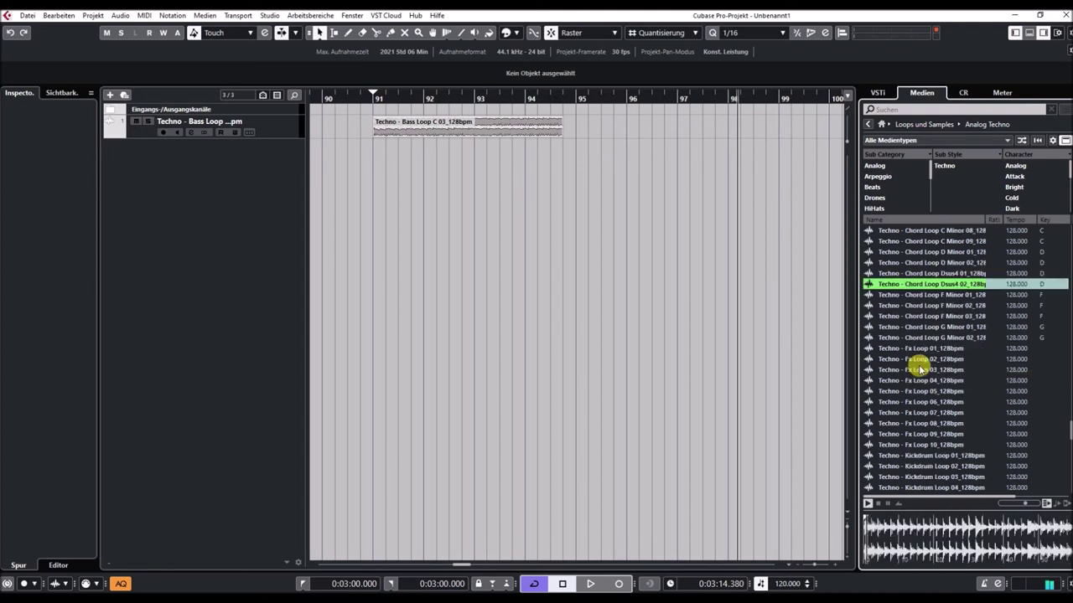
Audition the 128 bpm Techno Fx Loops 01 and 06 and Kickdrum Loops 02 and 06
{"action": "scroll", "coordinate": [920, 370], "scroll_direction": "down", "scroll_amount": 2}
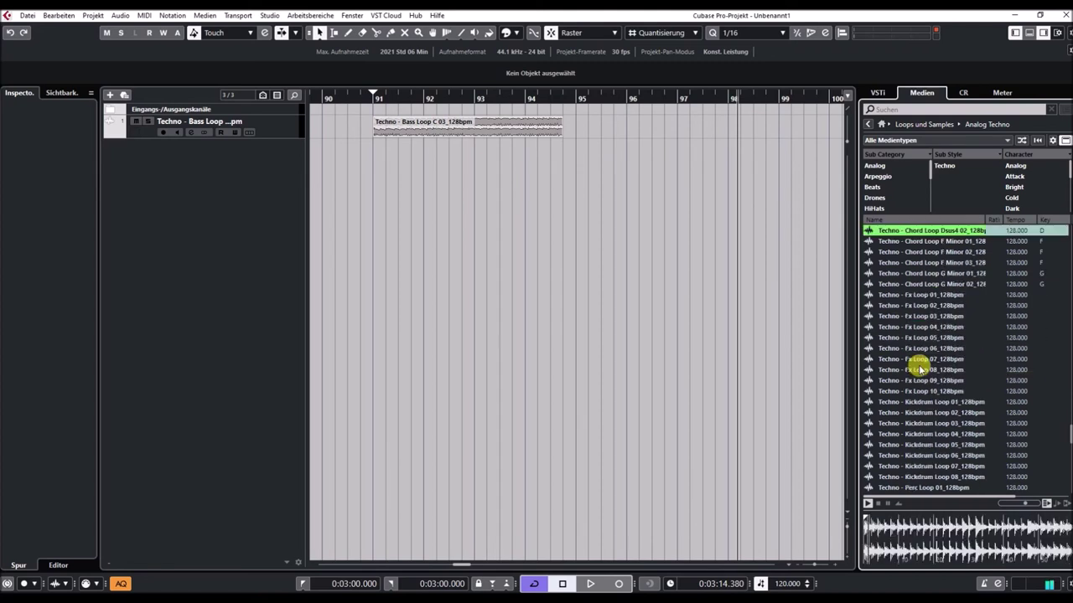
{"action": "left_click", "coordinate": [916, 299]}
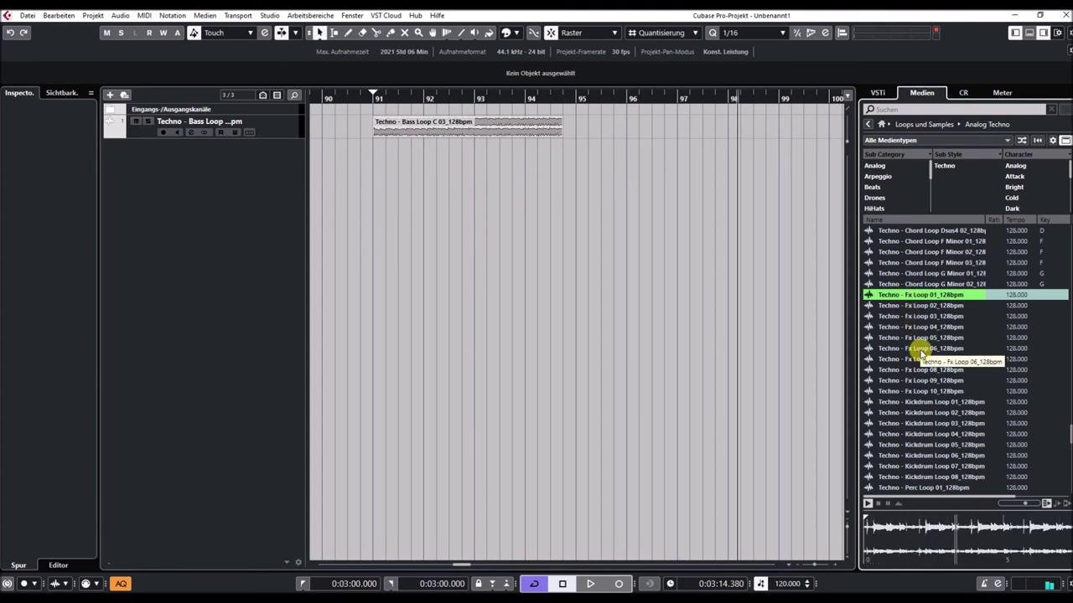
{"action": "left_click", "coordinate": [920, 349]}
{"action": "scroll", "coordinate": [922, 351], "scroll_direction": "down", "scroll_amount": 5}
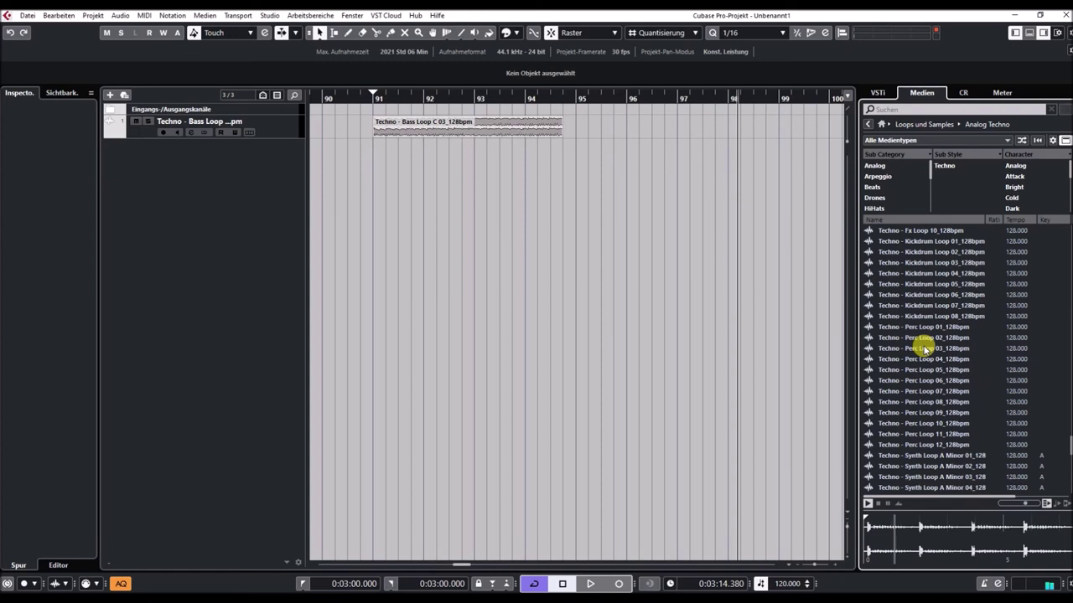
{"action": "left_click", "coordinate": [926, 252]}
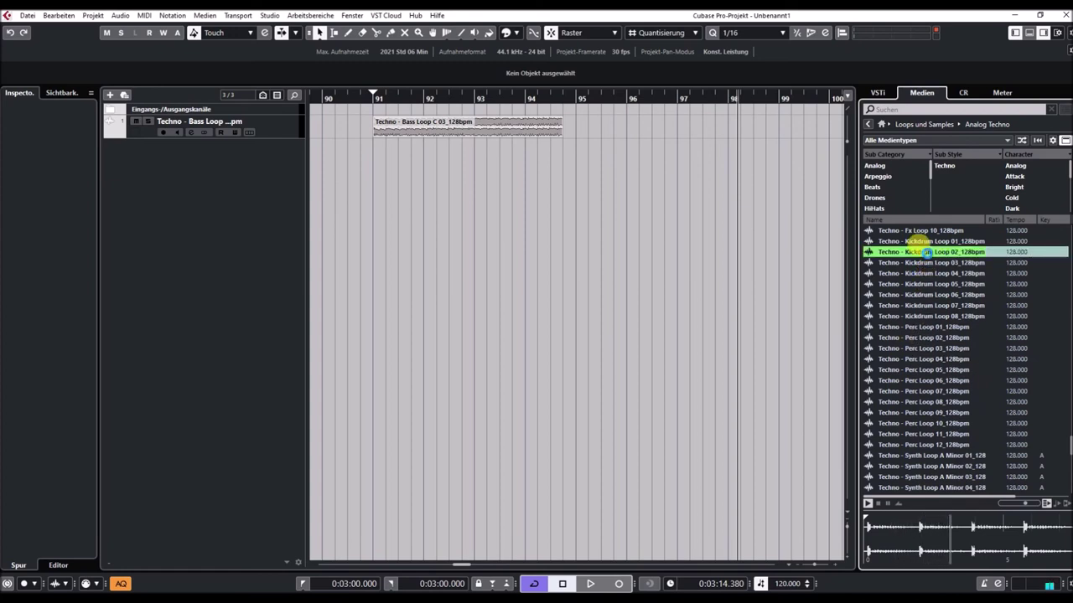
{"action": "left_click", "coordinate": [928, 295]}
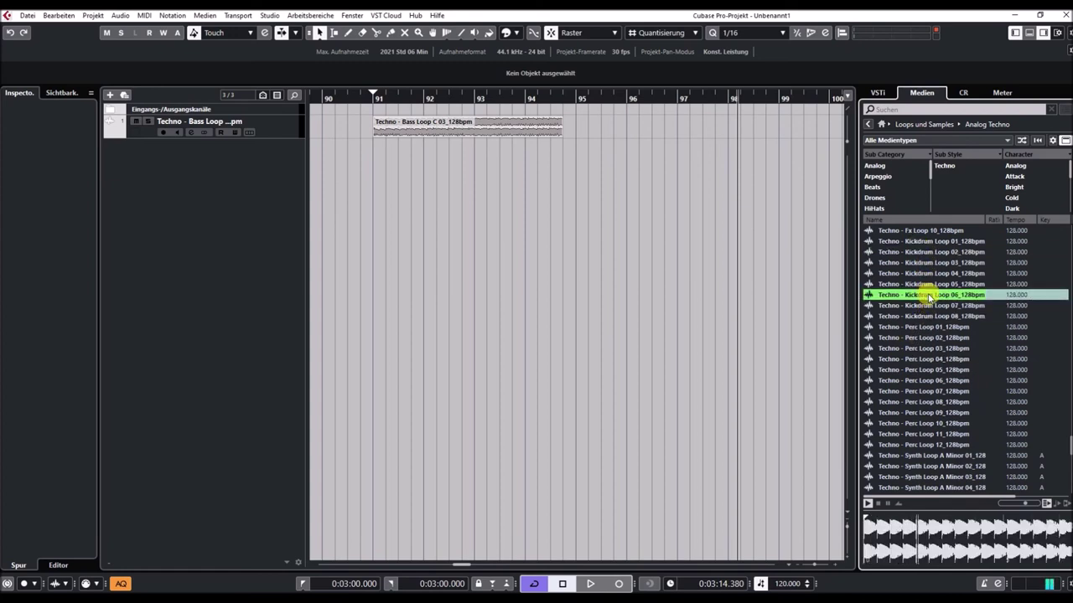
Audition the 128 bpm Techno Perc Loops 03 and 09
{"action": "left_click", "coordinate": [926, 349]}
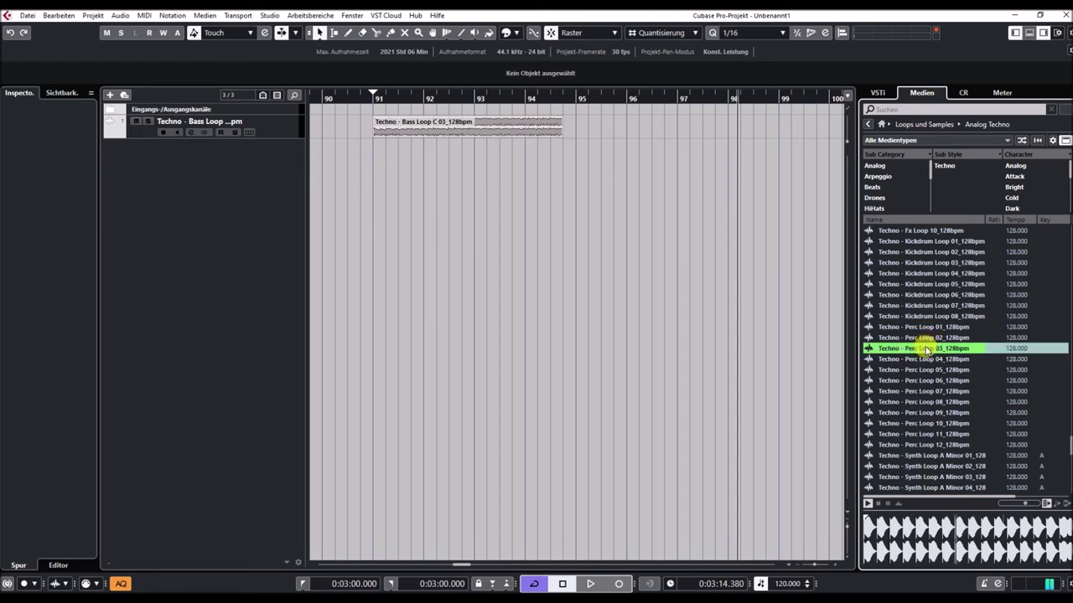
{"action": "scroll", "coordinate": [926, 349], "scroll_direction": "down", "scroll_amount": 3}
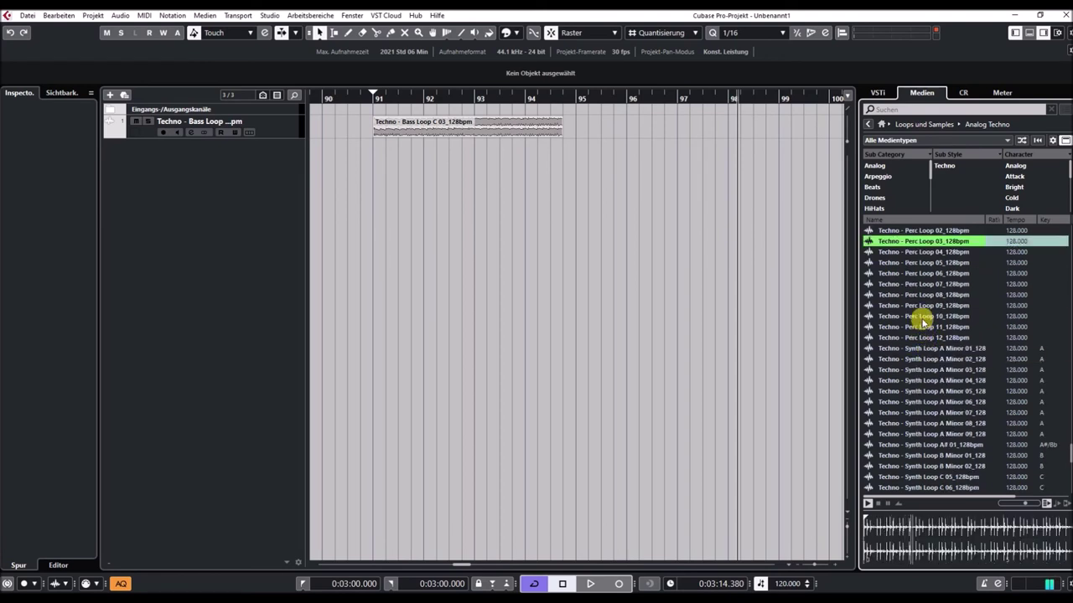
{"action": "left_click", "coordinate": [922, 307]}
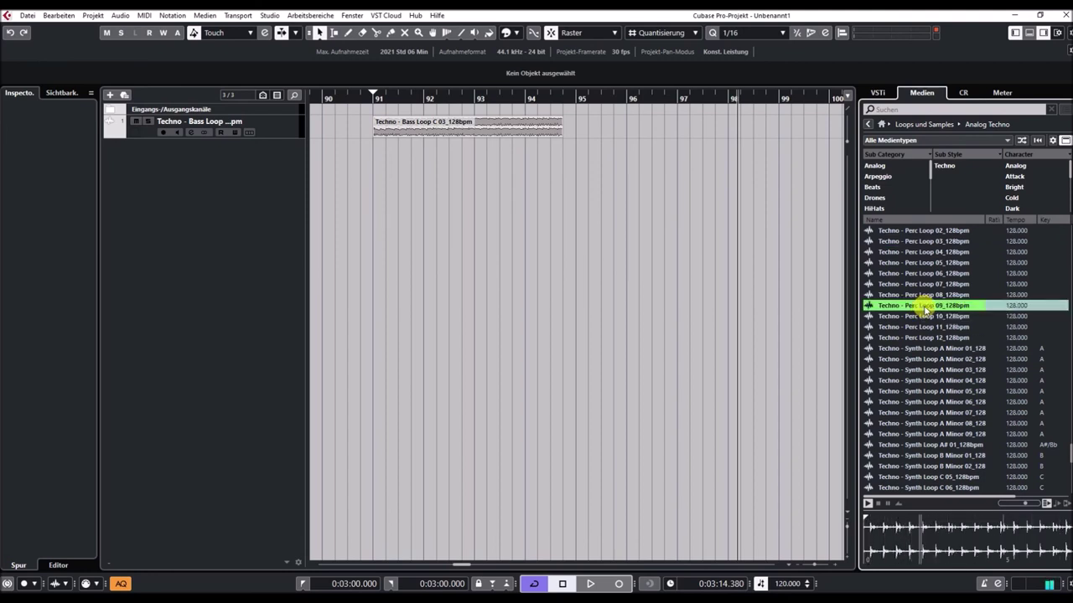
Audition the 128 bpm Techno Synth Loops A Minor 01, 03, 05 and 08, C 07 and C Minor 05
{"action": "left_click", "coordinate": [919, 349]}
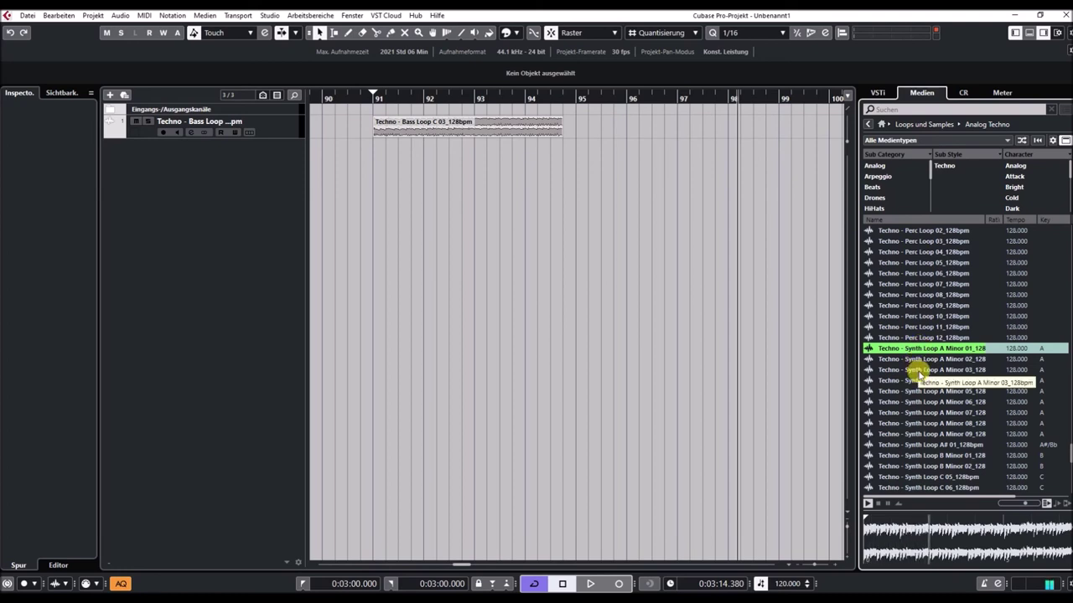
{"action": "left_click", "coordinate": [921, 370]}
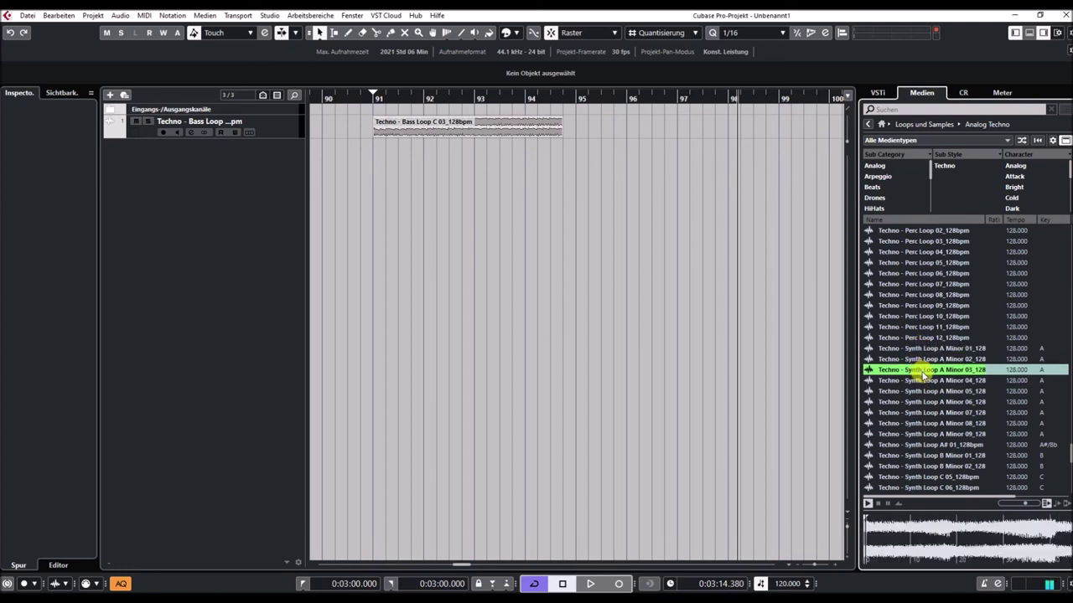
{"action": "scroll", "coordinate": [921, 372], "scroll_direction": "down", "scroll_amount": 3}
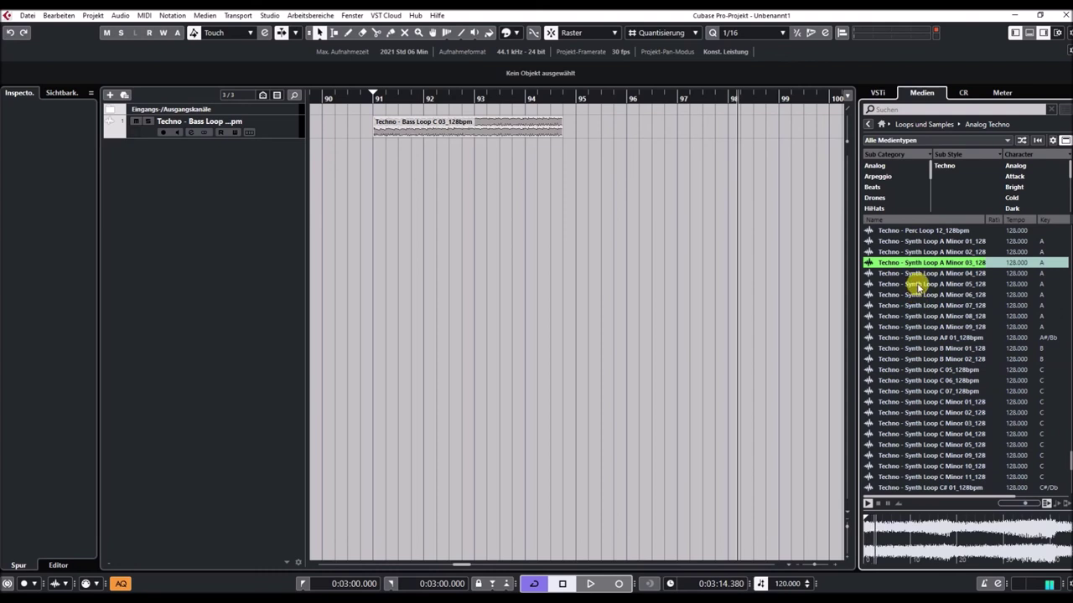
{"action": "left_click", "coordinate": [919, 285]}
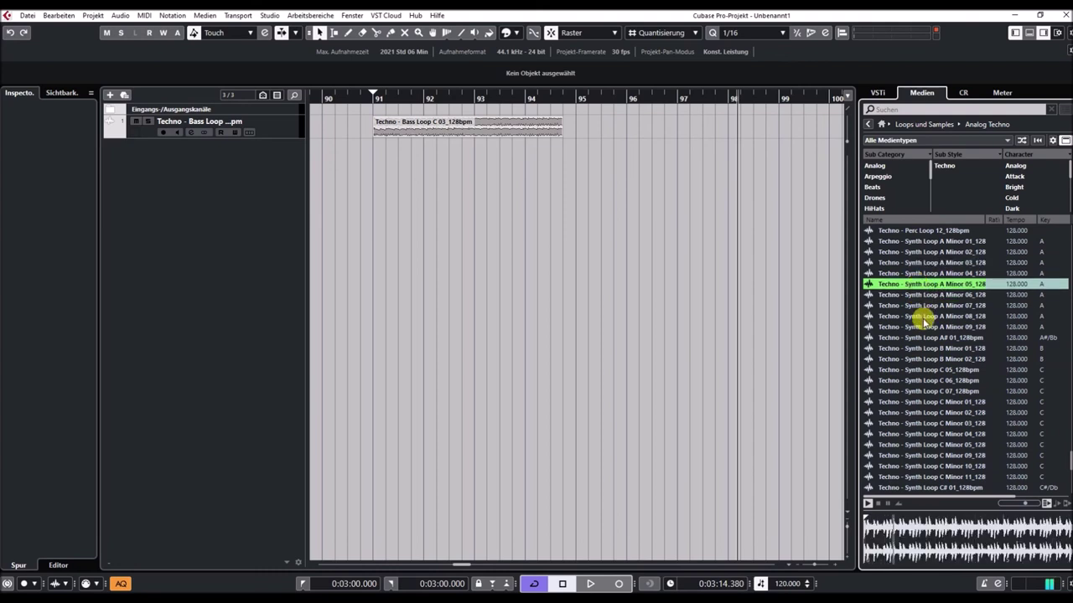
{"action": "left_click", "coordinate": [925, 318]}
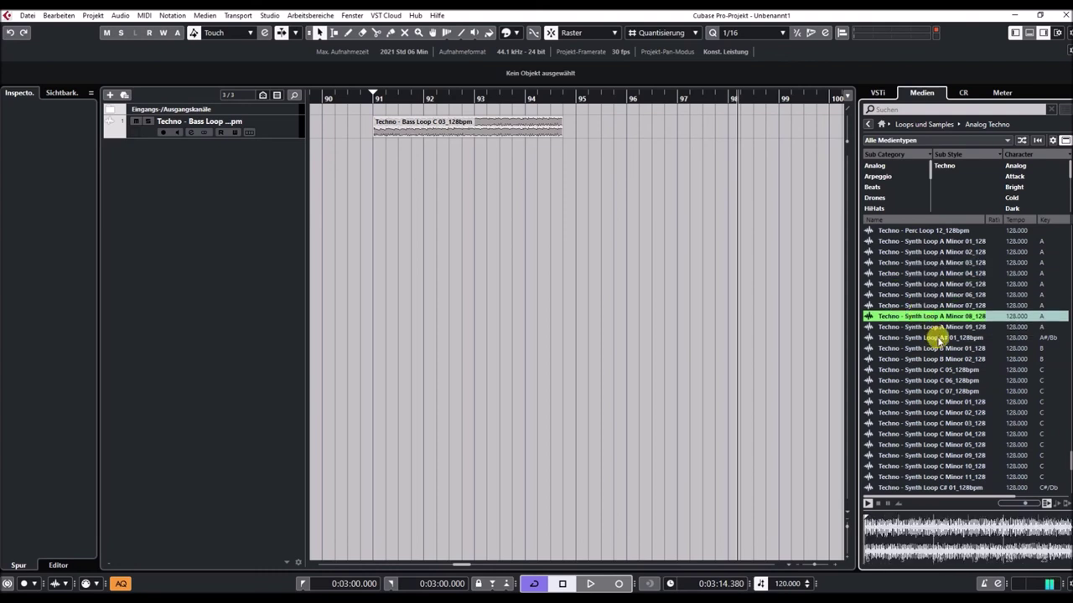
{"action": "scroll", "coordinate": [932, 343], "scroll_direction": "down", "scroll_amount": 5}
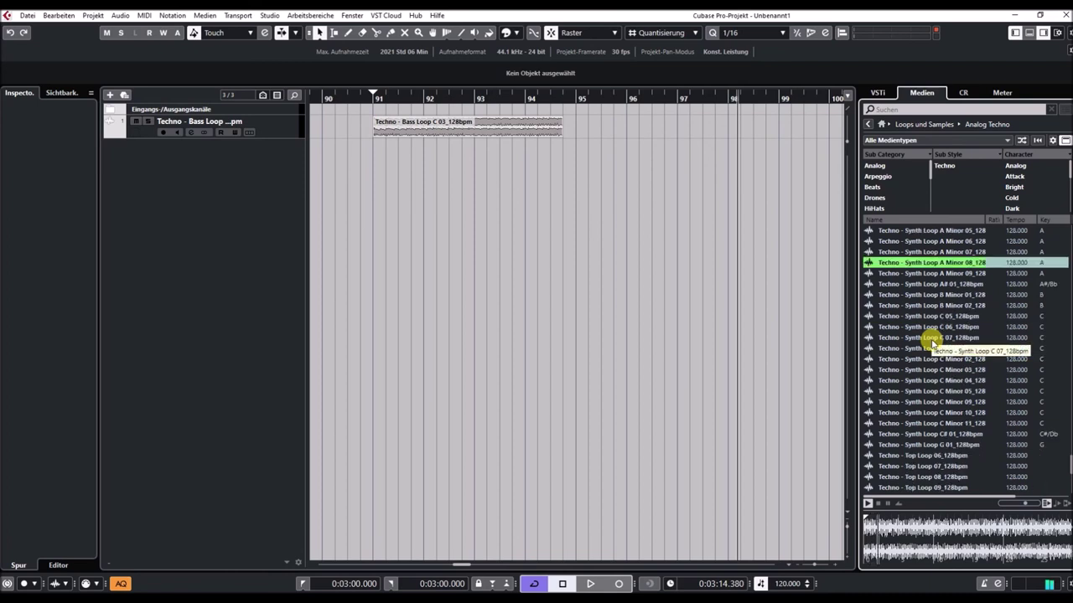
{"action": "left_click", "coordinate": [930, 338]}
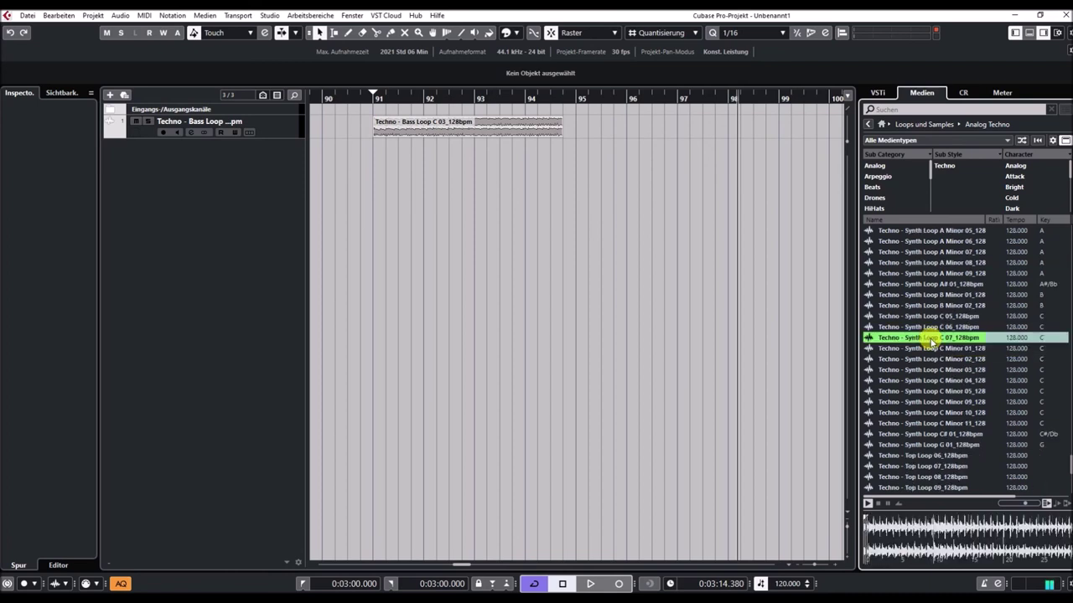
{"action": "left_click", "coordinate": [931, 391]}
Audition the 128 bpm Techno Top Loops 07 and 10
{"action": "scroll", "coordinate": [931, 400], "scroll_direction": "down", "scroll_amount": 3}
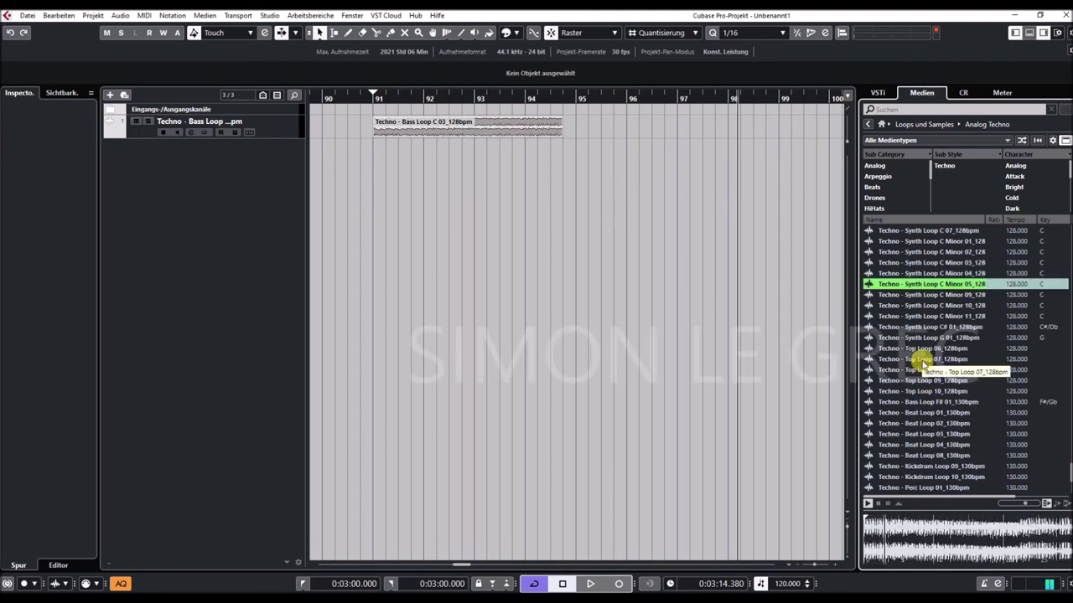
{"action": "left_click", "coordinate": [922, 361]}
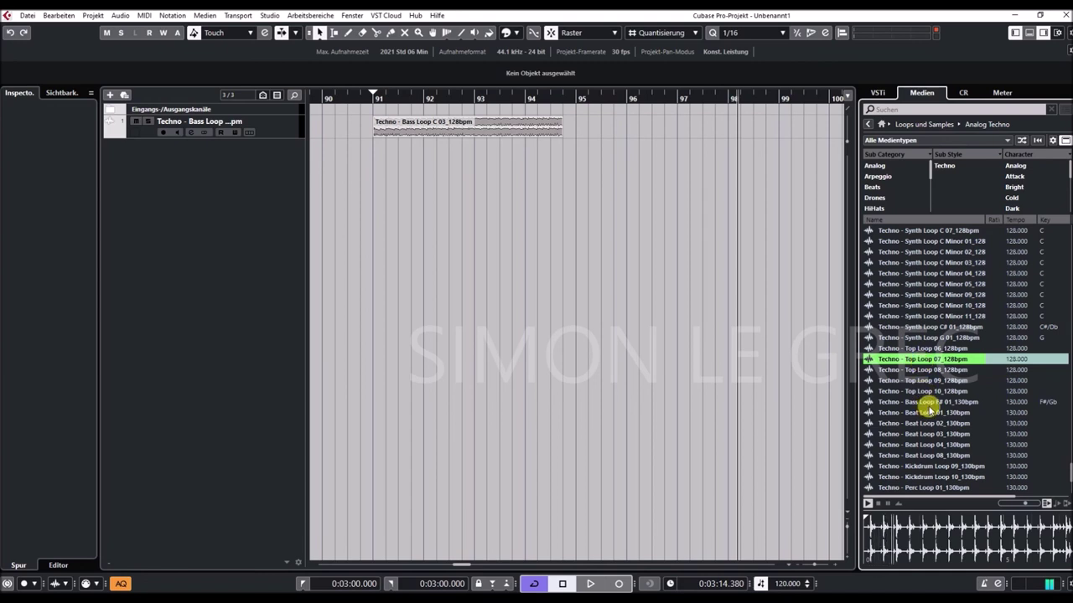
{"action": "left_click", "coordinate": [927, 392]}
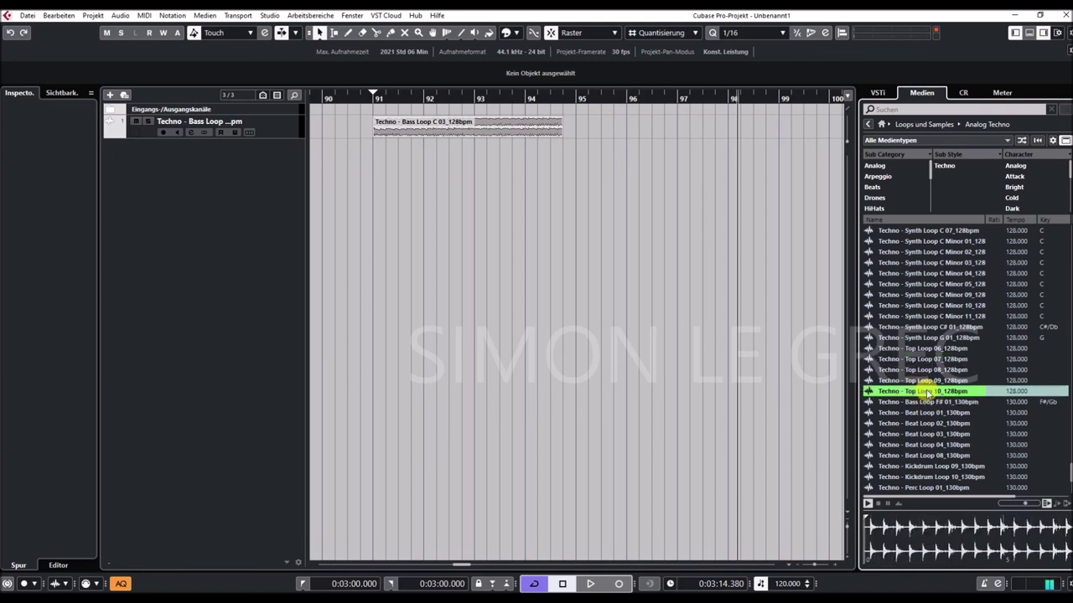
Audition the 130 bpm Techno Beat Loops 02 and 04 and Kickdrum Loop 09
{"action": "left_click", "coordinate": [925, 424]}
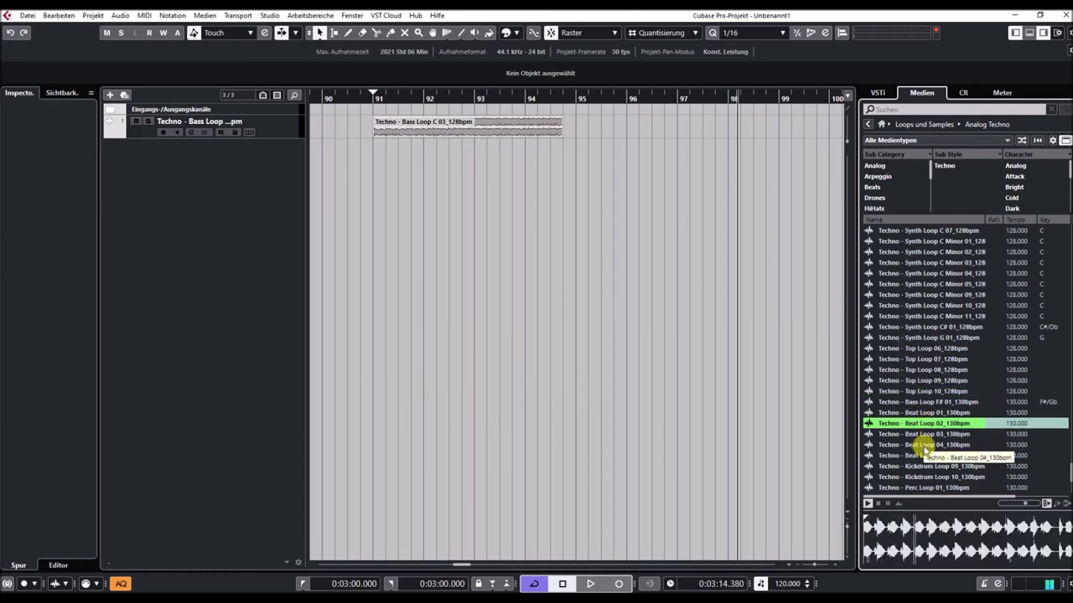
{"action": "left_click", "coordinate": [925, 448]}
{"action": "scroll", "coordinate": [922, 442], "scroll_direction": "down", "scroll_amount": 2}
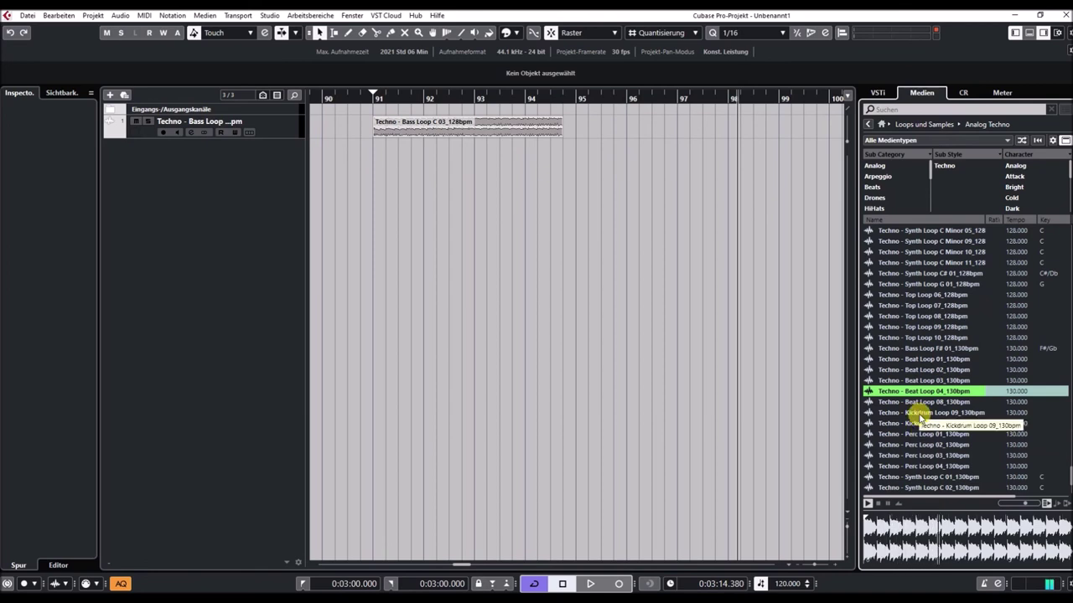
{"action": "left_click", "coordinate": [921, 413]}
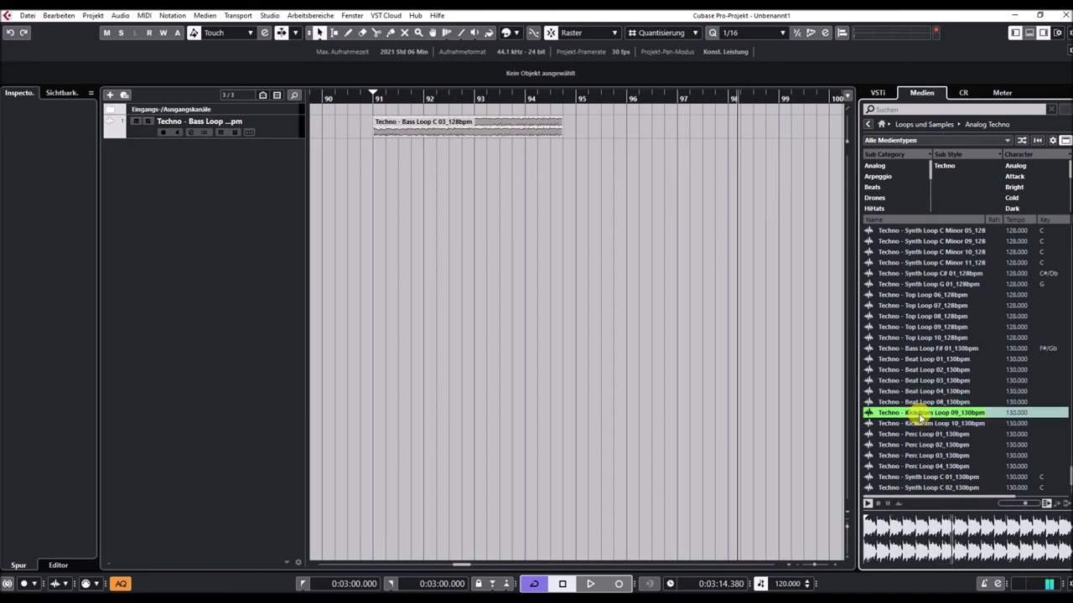
Audition the 130 bpm Techno Perc Loop 03 and Synth Loop C 02, and stop the preview playback
{"action": "left_click", "coordinate": [928, 455]}
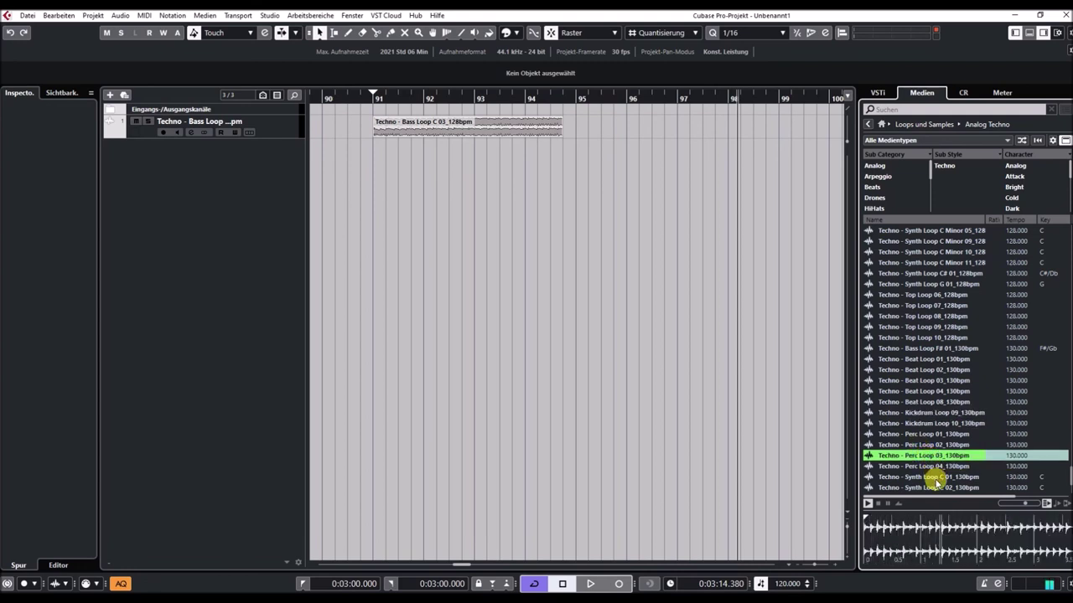
{"action": "left_click", "coordinate": [937, 487]}
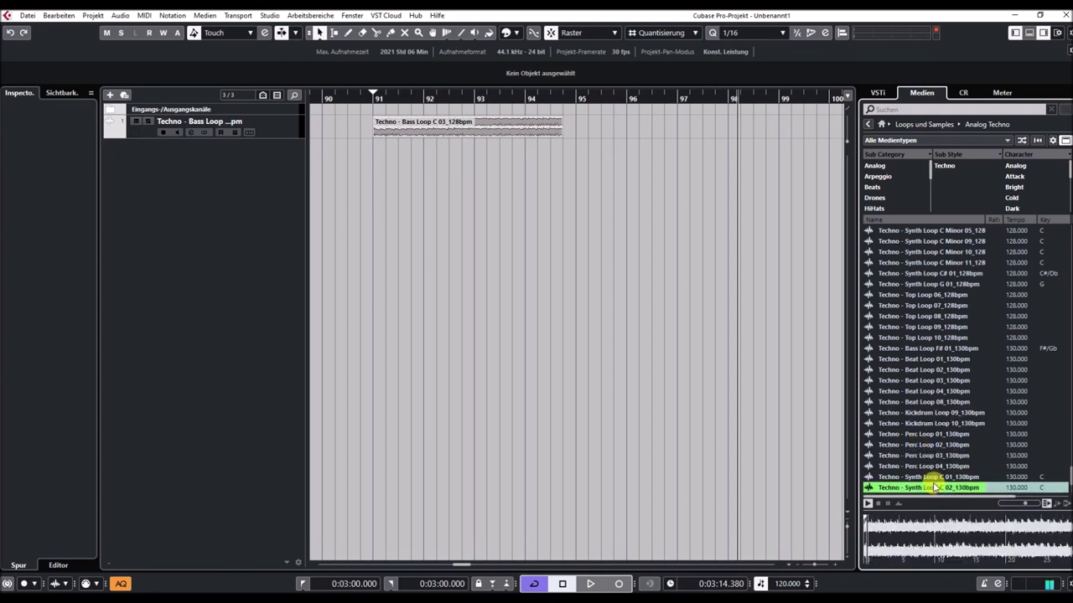
{"action": "left_click", "coordinate": [877, 506]}
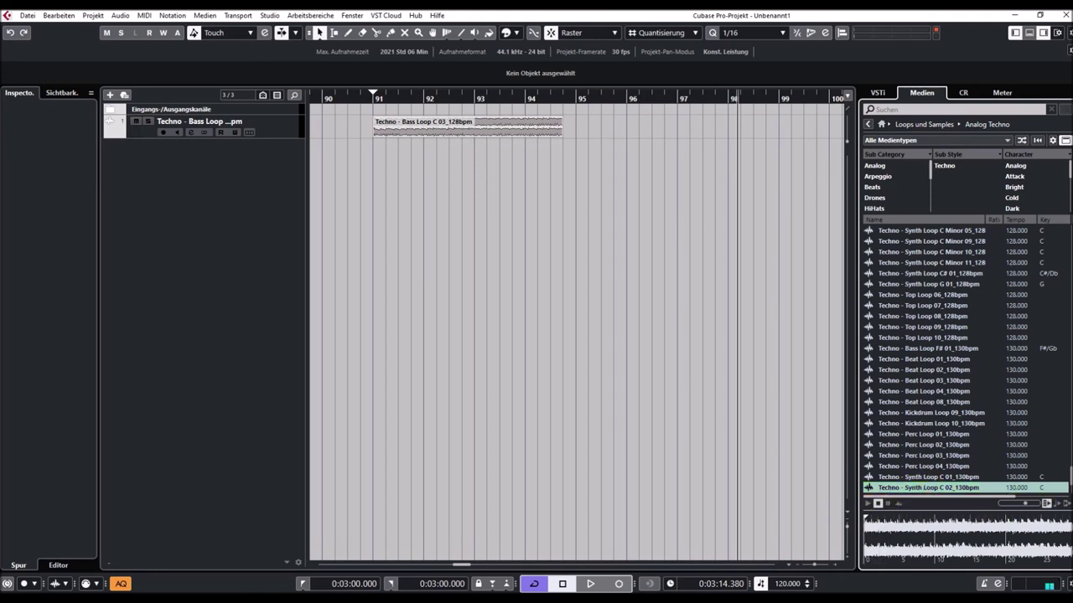